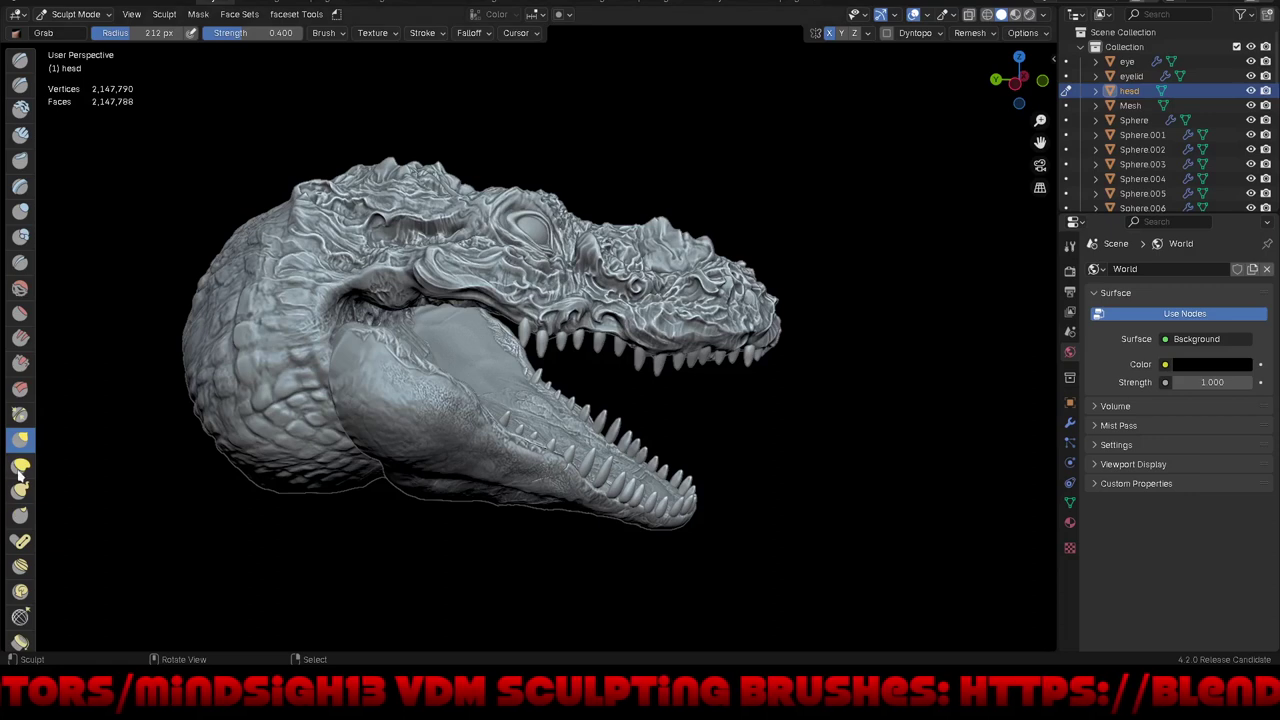
Switch to the Elastic Deform brush and enlarge its radius.
{"action": "left_click", "coordinate": [19, 467]}
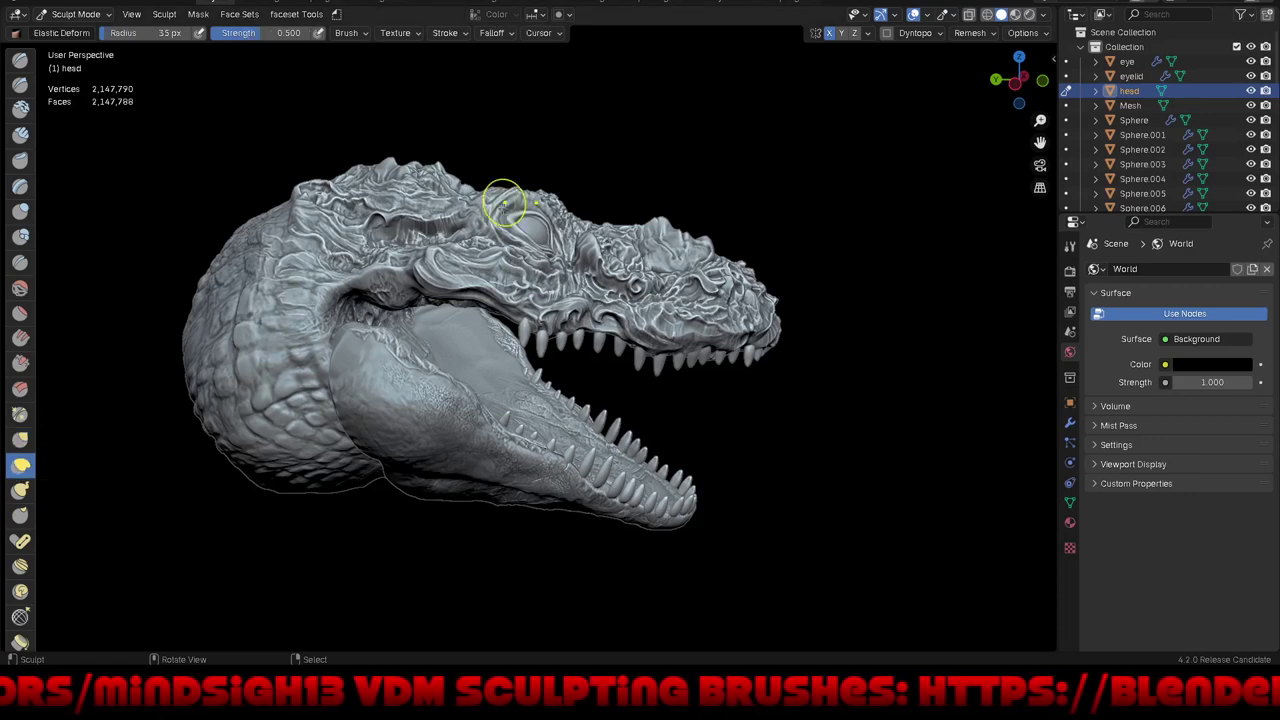
{"action": "key", "text": "f"}
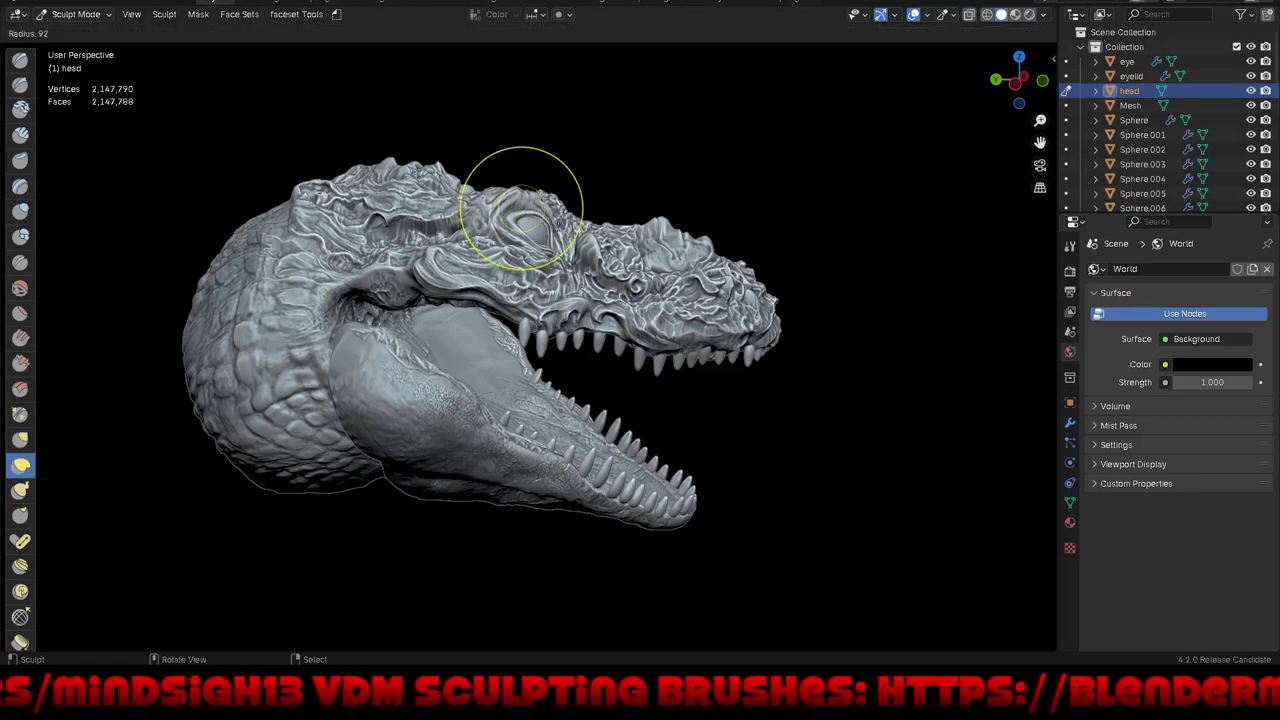
{"action": "left_click", "coordinate": [545, 227]}
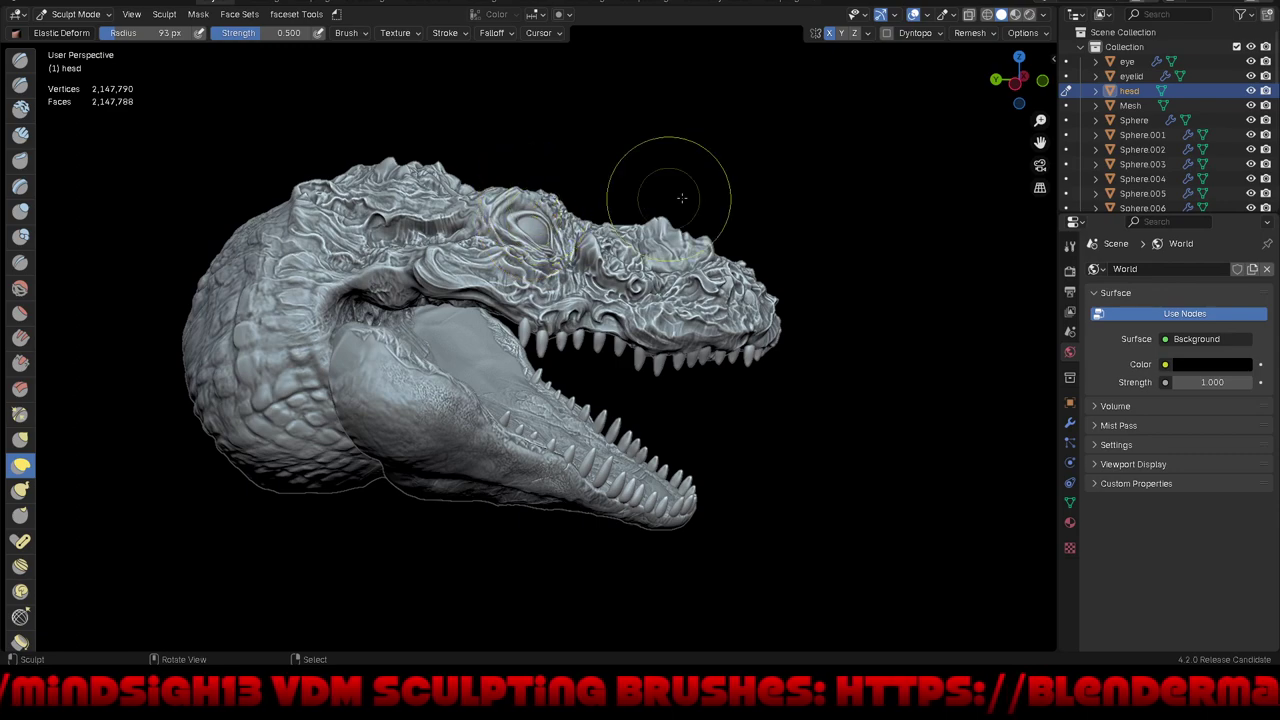
Maximise the 3D viewport so the head sculpt fills the window.
{"action": "middle_click_drag", "start_coordinate": [663, 200], "coordinate": [450, 205]}
{"action": "scroll", "coordinate": [555, 232], "scroll_direction": "up", "scroll_amount": 3}
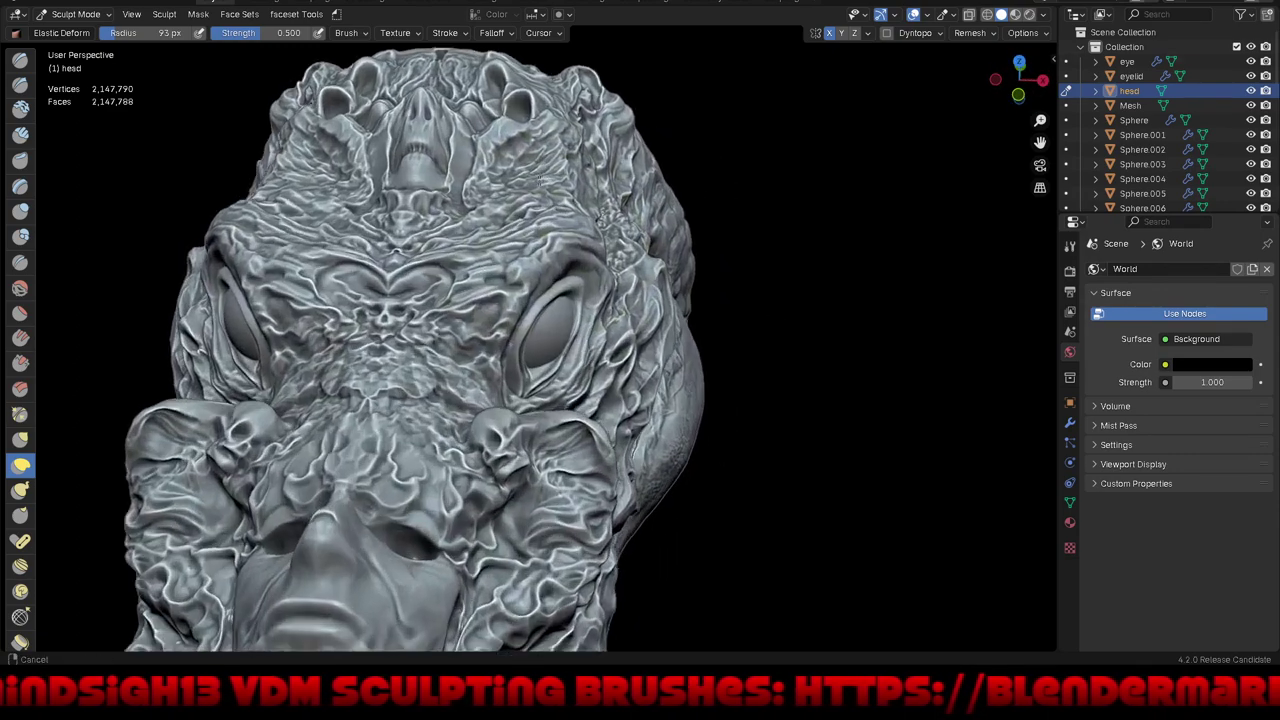
{"action": "key", "text": "ctrl+alt+space"}
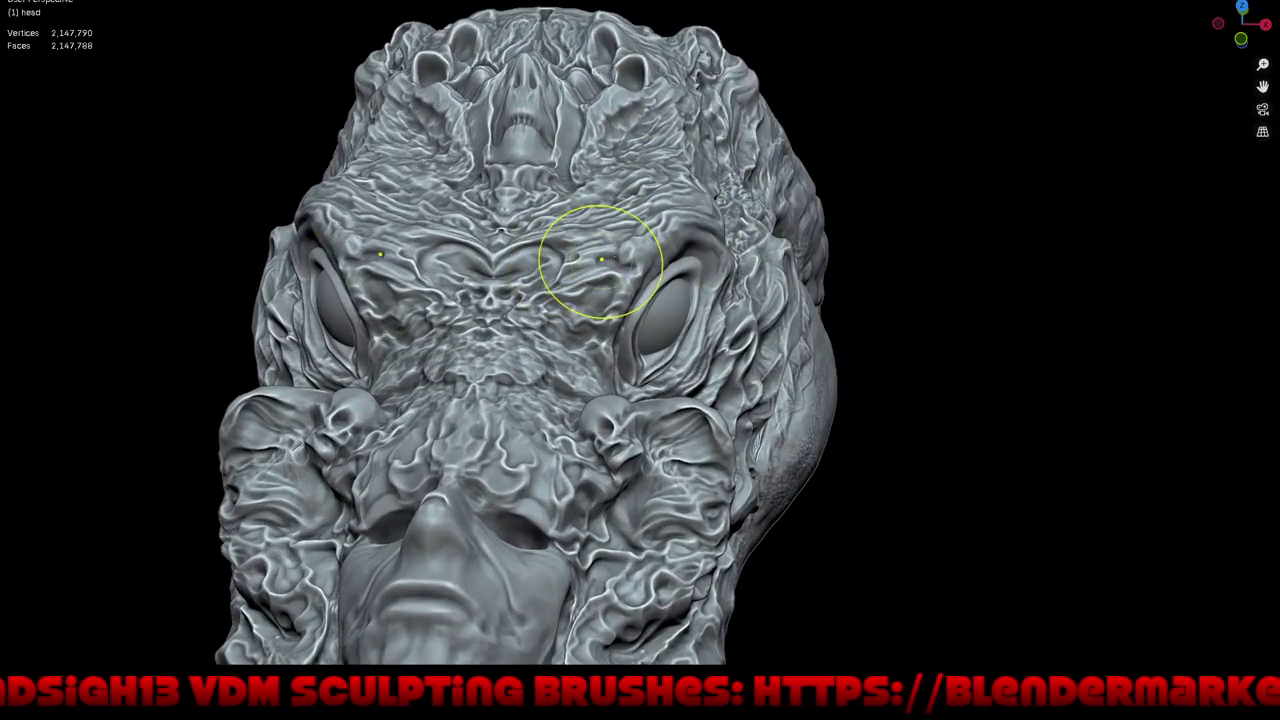
{"action": "middle_click_drag", "start_coordinate": [601, 259], "coordinate": [605, 305]}
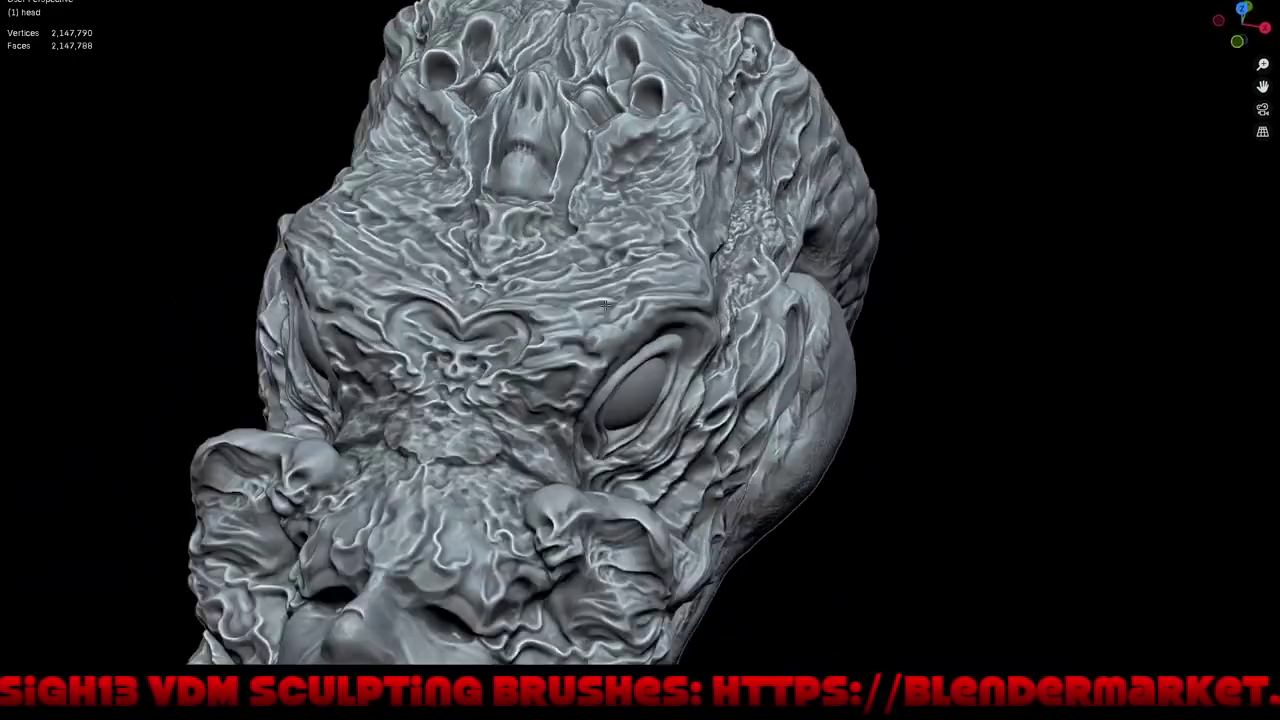
{"action": "scroll", "coordinate": [605, 305], "scroll_direction": "up", "scroll_amount": 1}
{"action": "scroll", "coordinate": [614, 337], "scroll_direction": "up", "scroll_amount": 1}
{"action": "scroll", "coordinate": [620, 320], "scroll_direction": "up", "scroll_amount": 1}
{"action": "scroll", "coordinate": [634, 300], "scroll_direction": "up", "scroll_amount": 1}
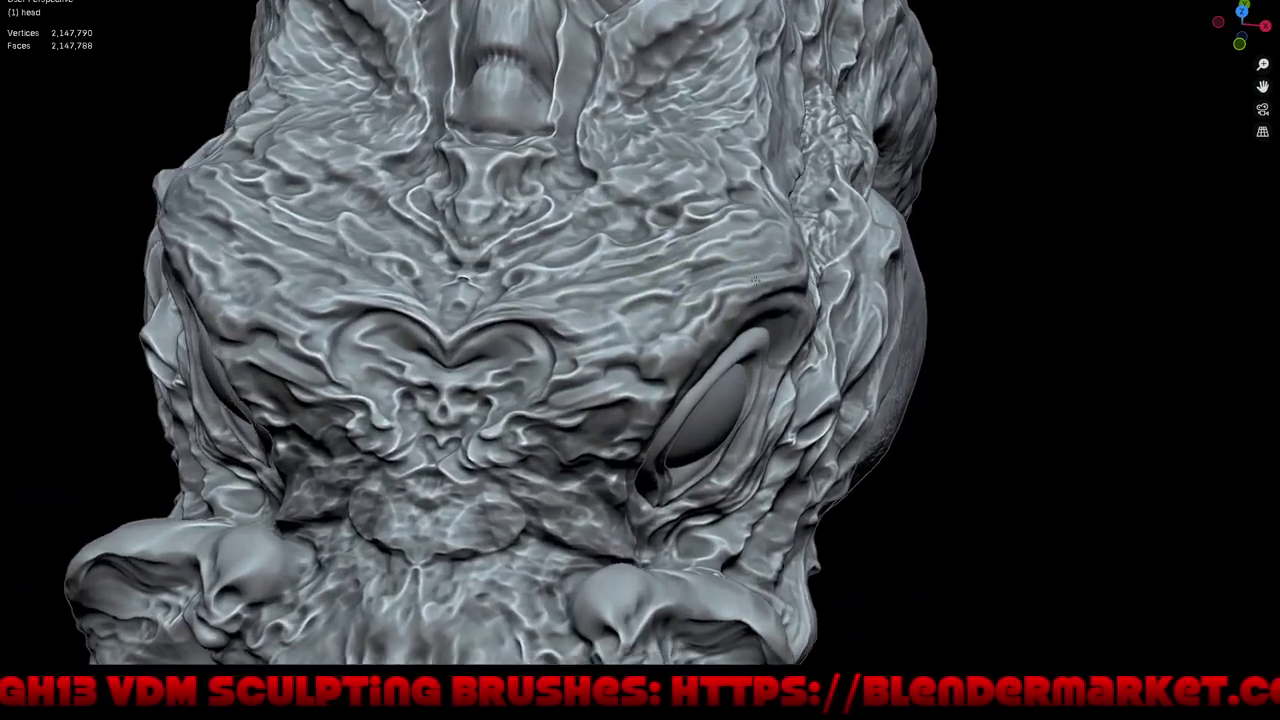
From a side profile, raise and smooth the brow ridge above the eye.
{"action": "middle_click_drag", "start_coordinate": [754, 279], "coordinate": [843, 286]}
{"action": "middle_click_drag", "start_coordinate": [866, 434], "coordinate": [960, 432]}
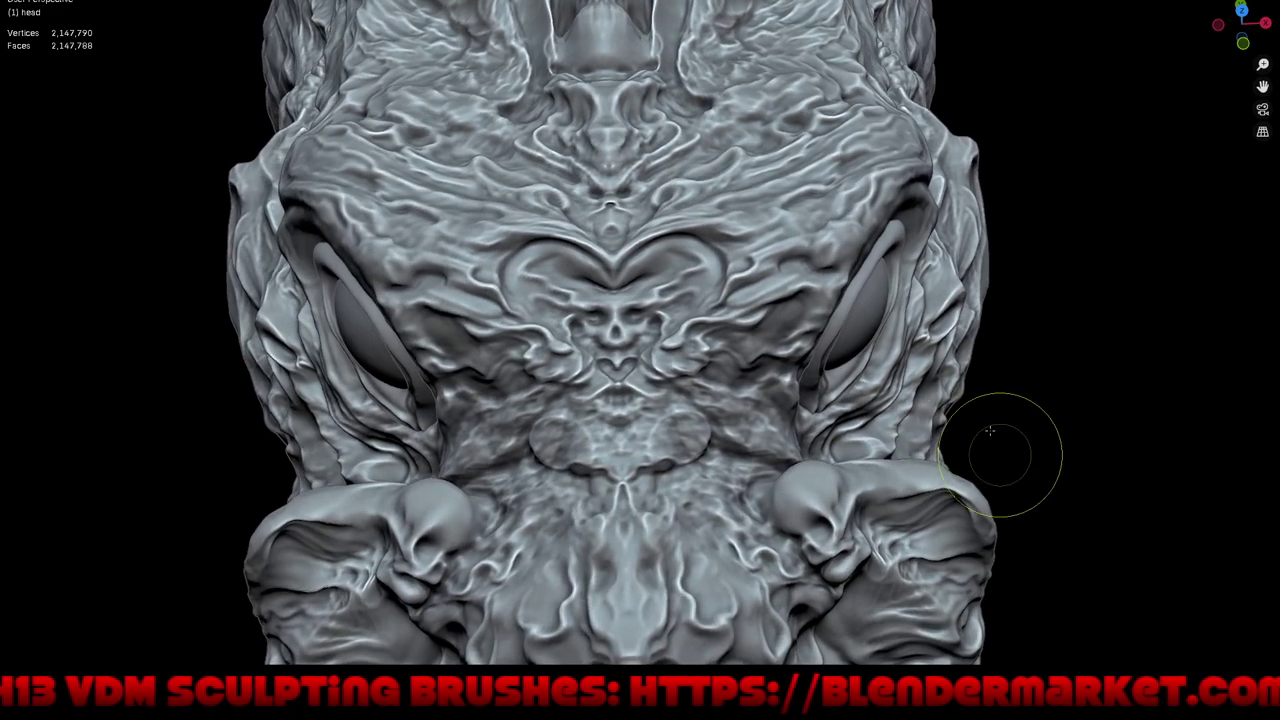
{"action": "mouse_move", "coordinate": [1000, 240]}
{"action": "middle_mouse_down"}
{"action": "mouse_move", "coordinate": [991, 325]}
{"action": "mouse_move", "coordinate": [1046, 420]}
{"action": "mouse_move", "coordinate": [1094, 372]}
{"action": "mouse_move", "coordinate": [880, 331]}
{"action": "middle_mouse_up"}
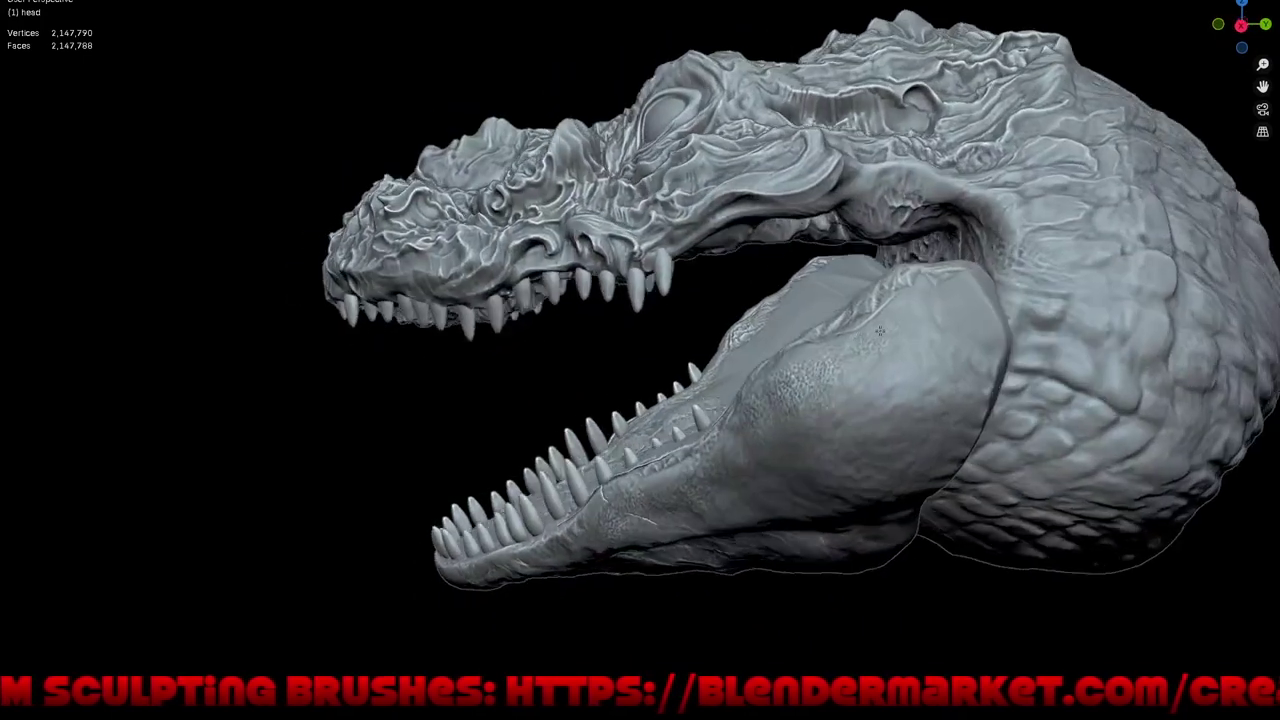
{"action": "scroll", "coordinate": [880, 331], "scroll_direction": "down", "scroll_amount": 1}
{"action": "scroll", "coordinate": [829, 306], "scroll_direction": "down", "scroll_amount": 2}
{"action": "scroll", "coordinate": [777, 291], "scroll_direction": "down", "scroll_amount": 1}
{"action": "scroll", "coordinate": [775, 262], "scroll_direction": "down", "scroll_amount": 1}
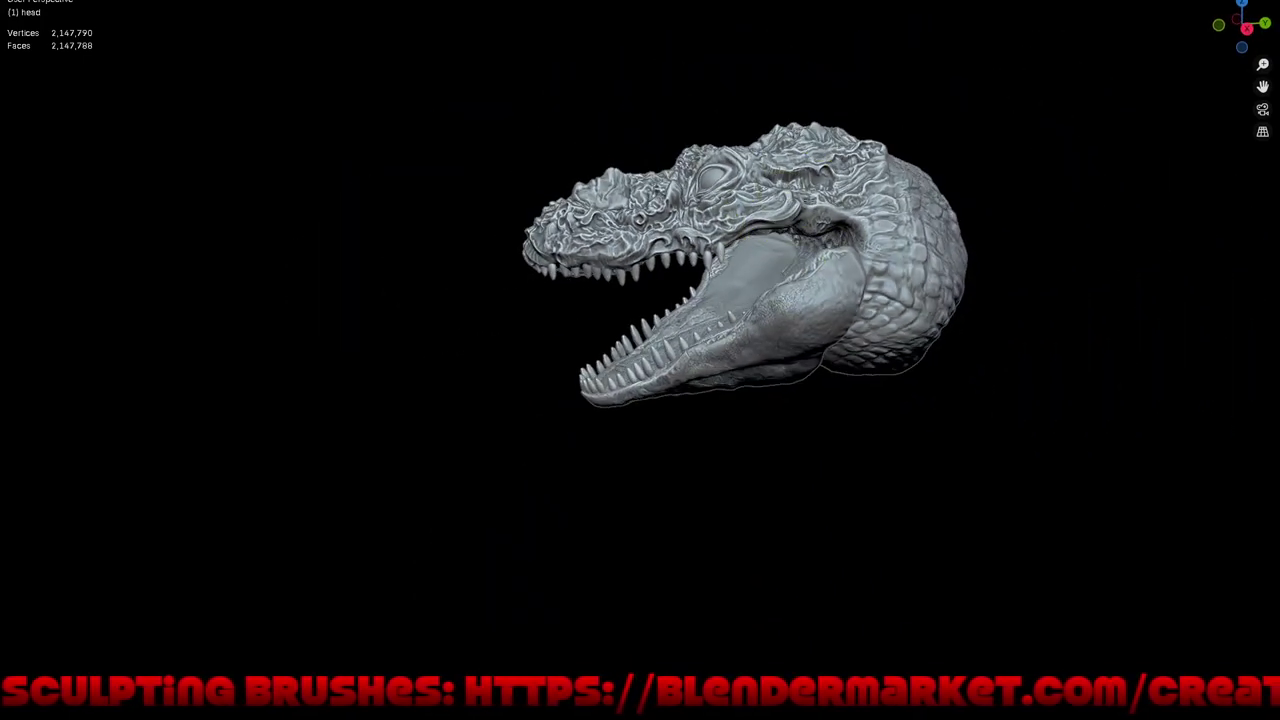
{"action": "middle_click_drag", "start_coordinate": [775, 262], "coordinate": [760, 162]}
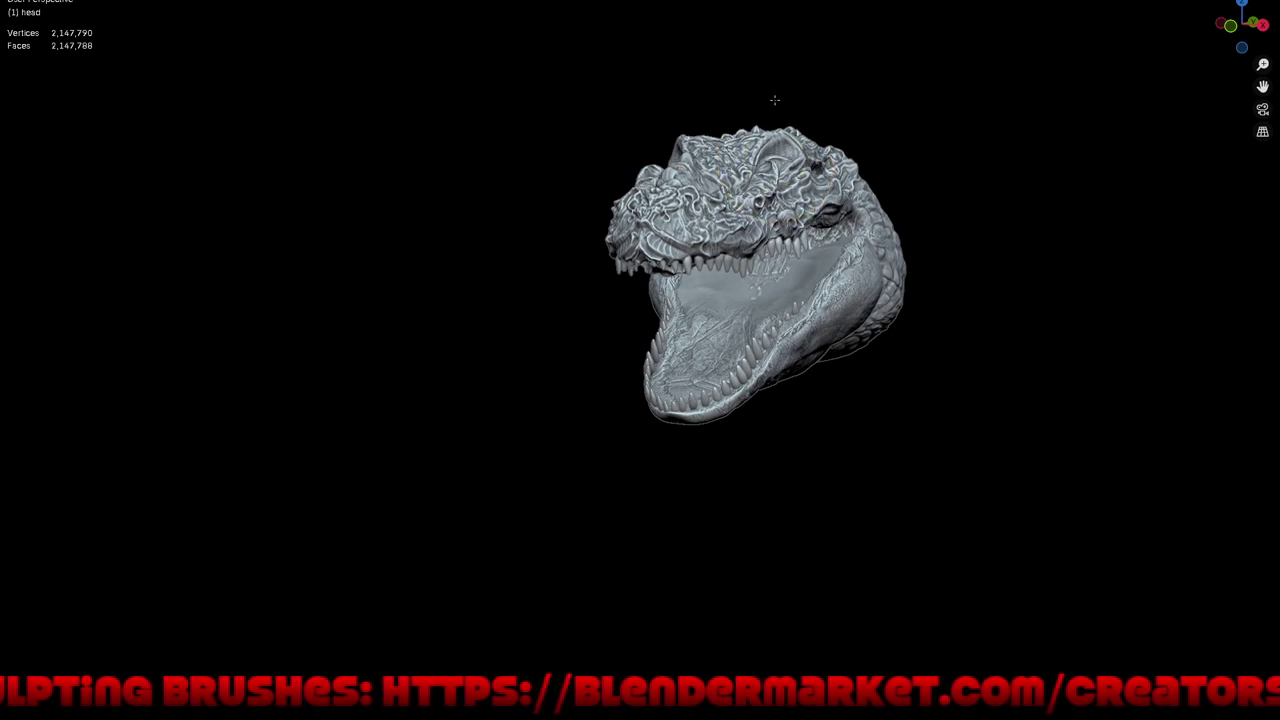
{"action": "middle_click_drag", "start_coordinate": [893, 147], "coordinate": [820, 135]}
{"action": "scroll", "coordinate": [820, 135], "scroll_direction": "up", "scroll_amount": 2}
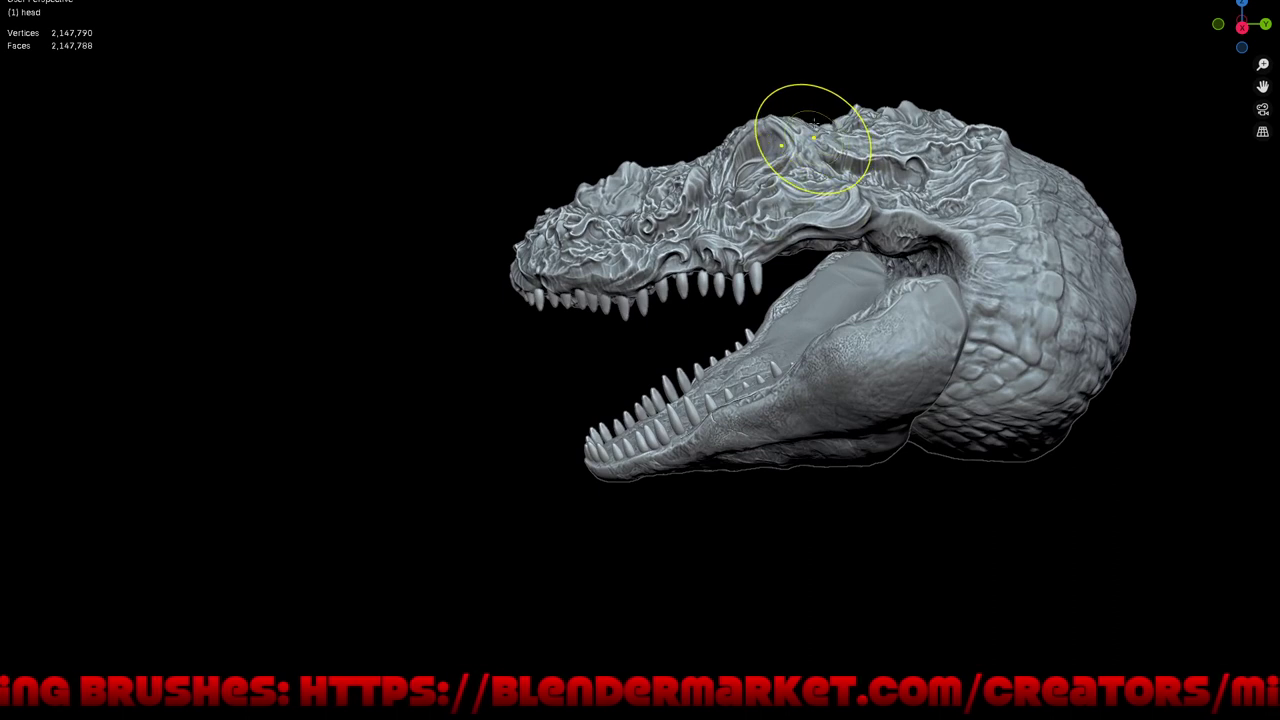
{"action": "left_click_drag", "start_coordinate": [809, 134], "coordinate": [960, 170]}
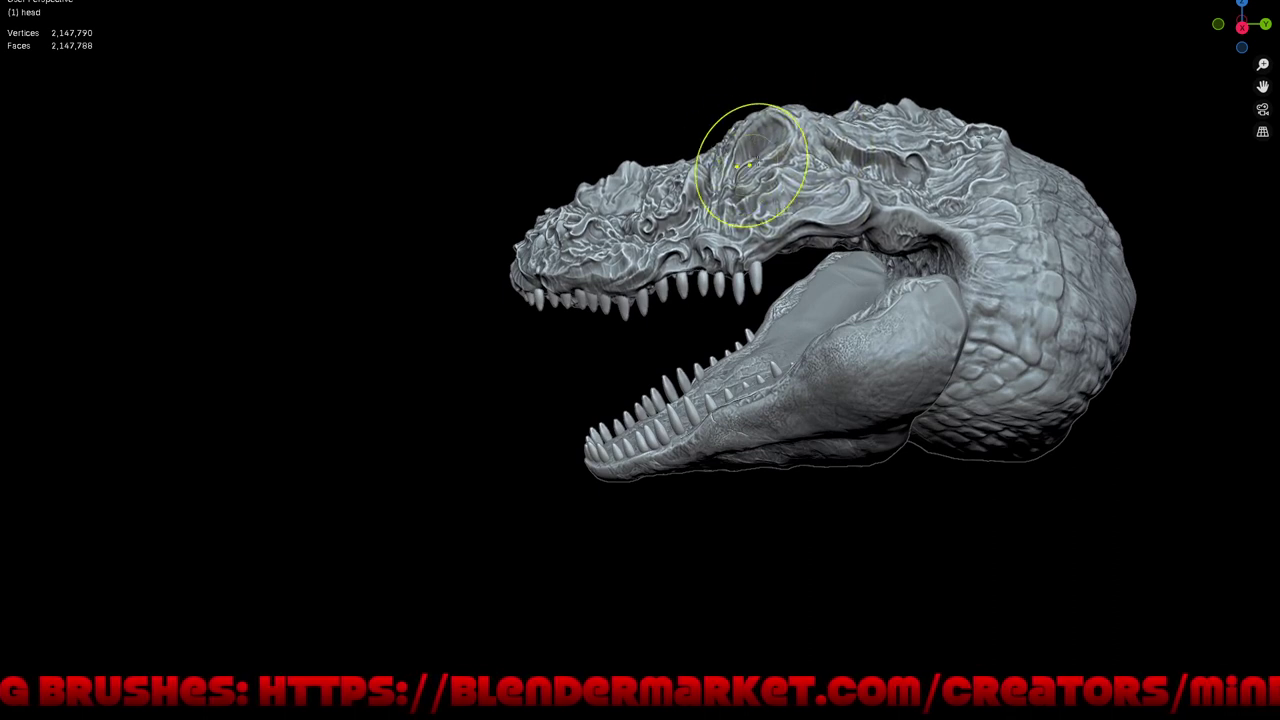
{"action": "left_click_drag", "start_coordinate": [742, 168], "coordinate": [747, 150]}
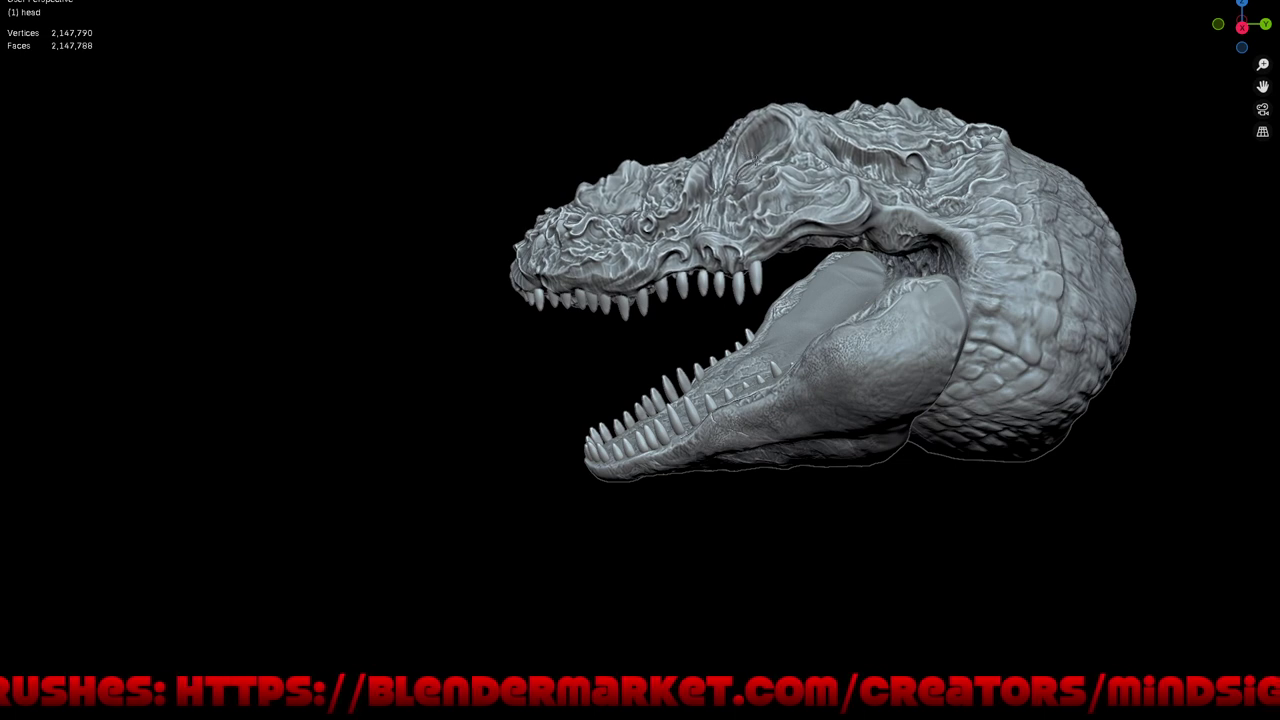
Switch to a different sculpt brush, shrink it, and subtly smooth the brow above the eye.
{"action": "key", "text": "t"}
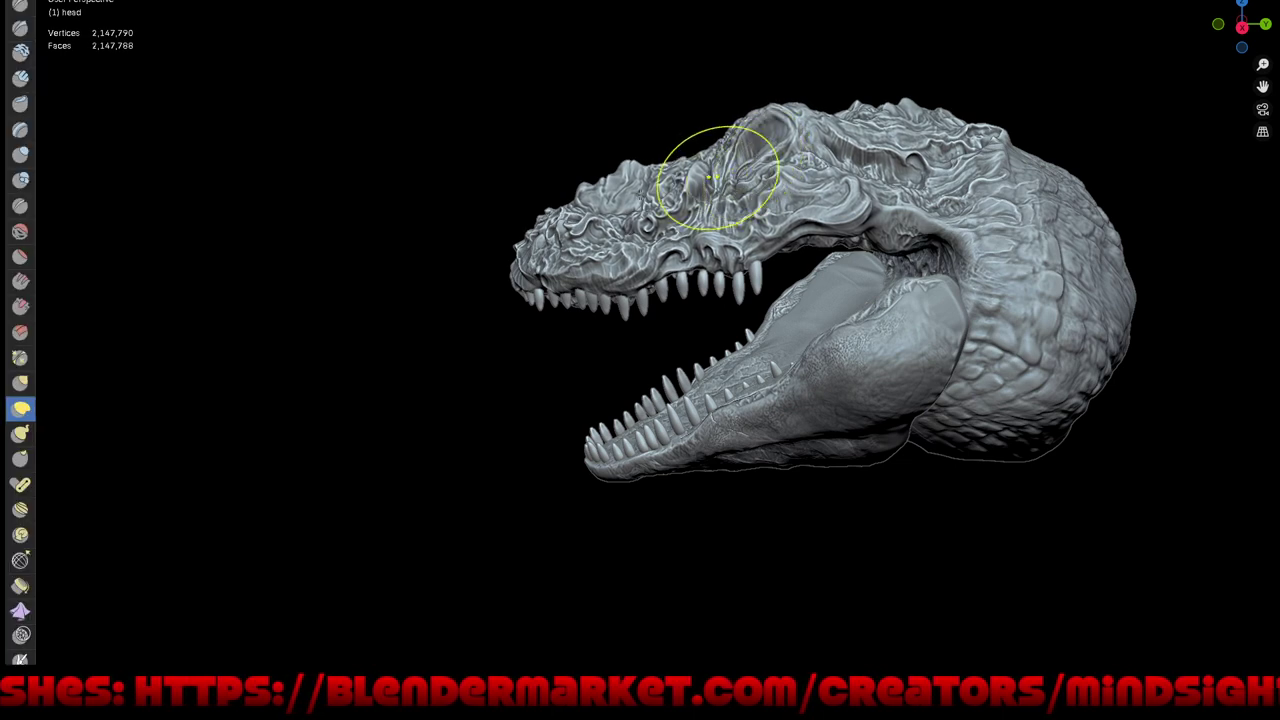
{"action": "left_click", "coordinate": [21, 383]}
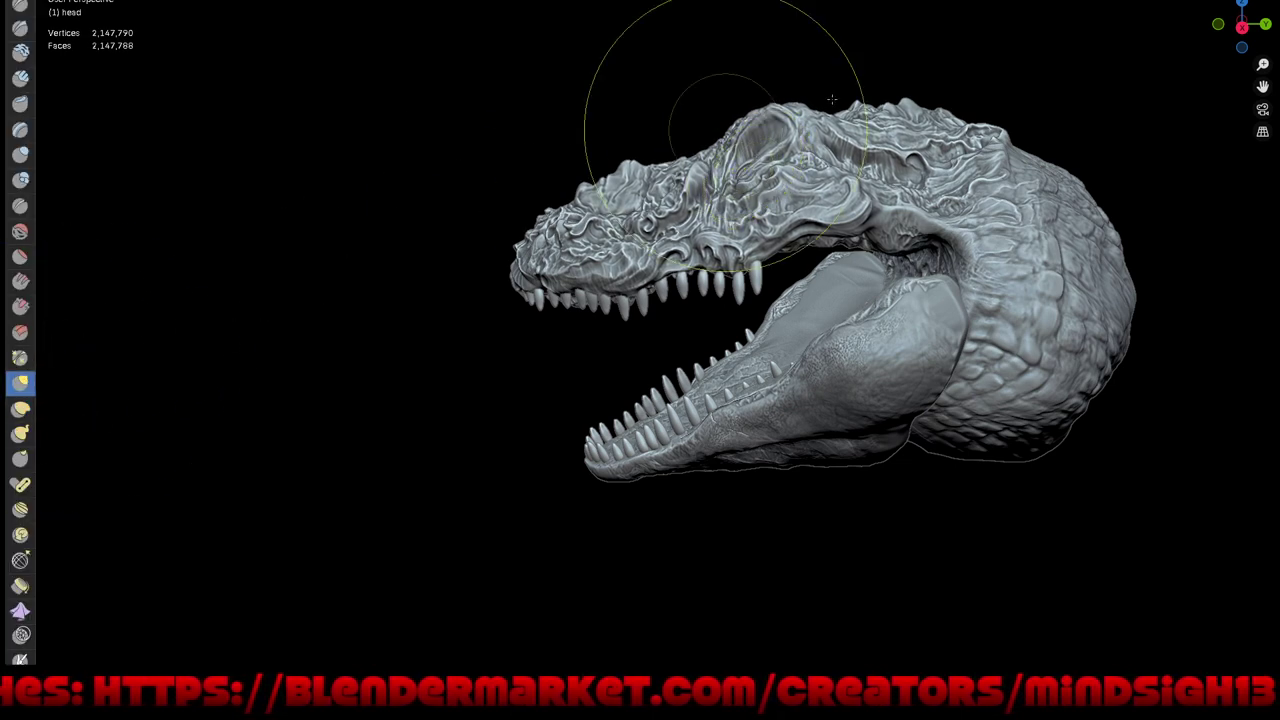
{"action": "left_click_drag", "start_coordinate": [730, 180], "coordinate": [830, 152]}
{"action": "key", "text": "f"}
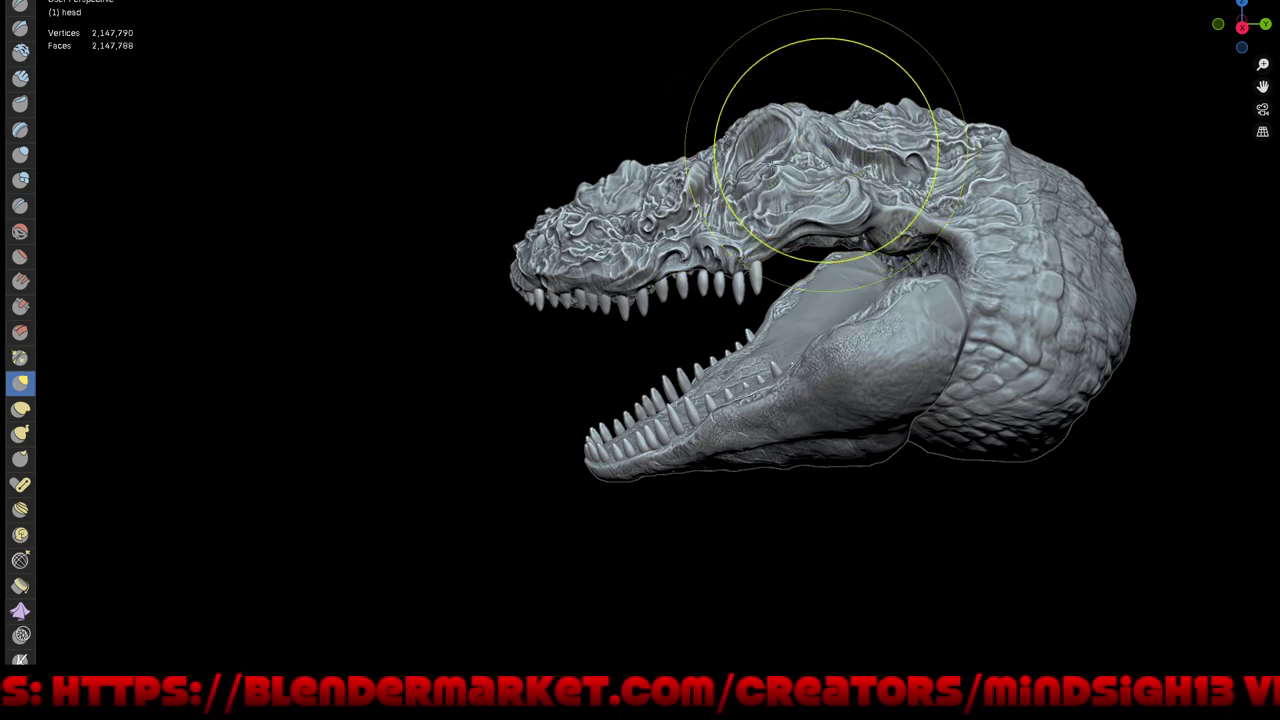
{"action": "mouse_move", "coordinate": [749, 171]}
{"action": "middle_mouse_down"}
{"action": "mouse_move", "coordinate": [700, 175]}
{"action": "mouse_move", "coordinate": [760, 153]}
{"action": "middle_mouse_up"}
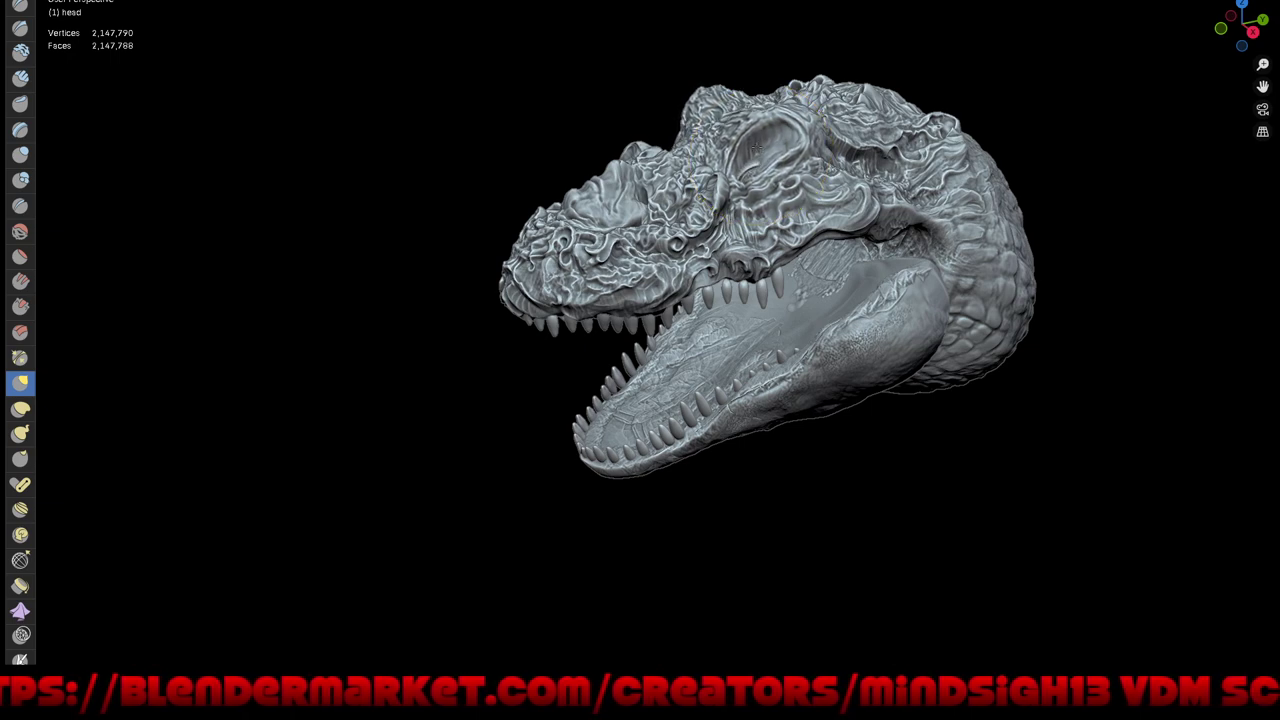
{"action": "scroll", "coordinate": [757, 178], "scroll_direction": "up", "scroll_amount": 2}
{"action": "scroll", "coordinate": [745, 180], "scroll_direction": "up", "scroll_amount": 3}
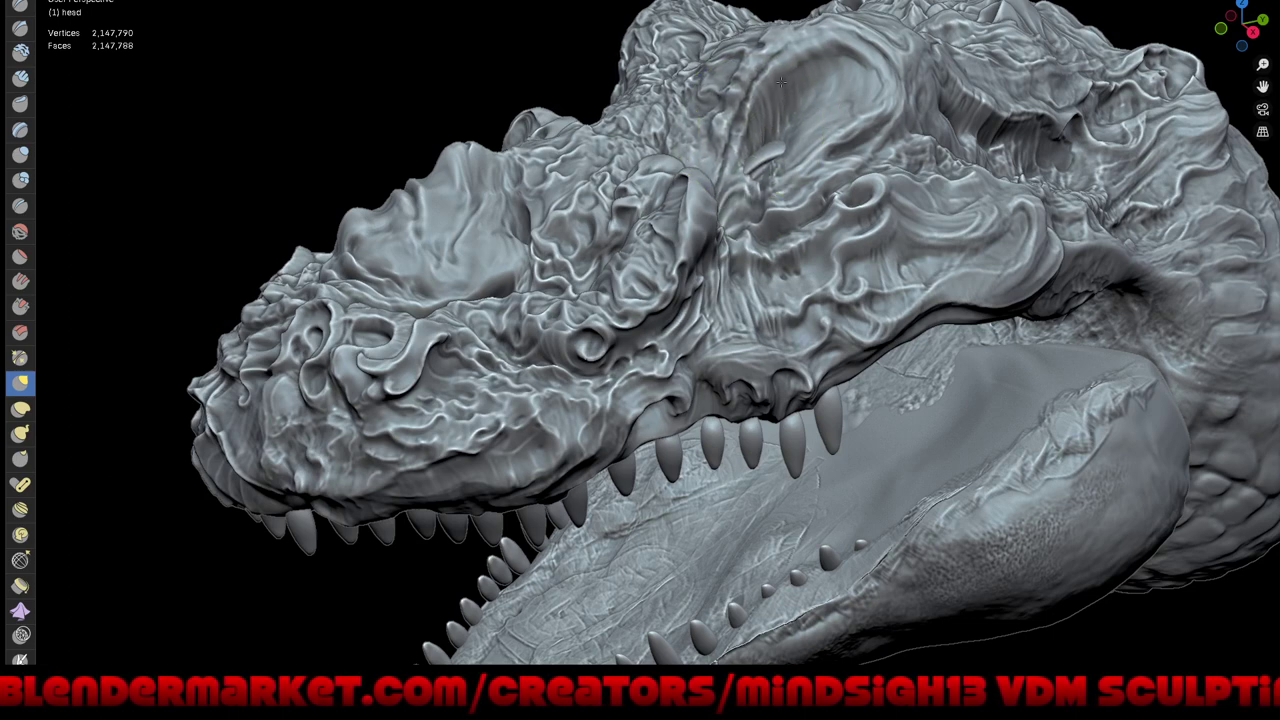
{"action": "left_click_drag", "start_coordinate": [686, 129], "coordinate": [620, 80]}
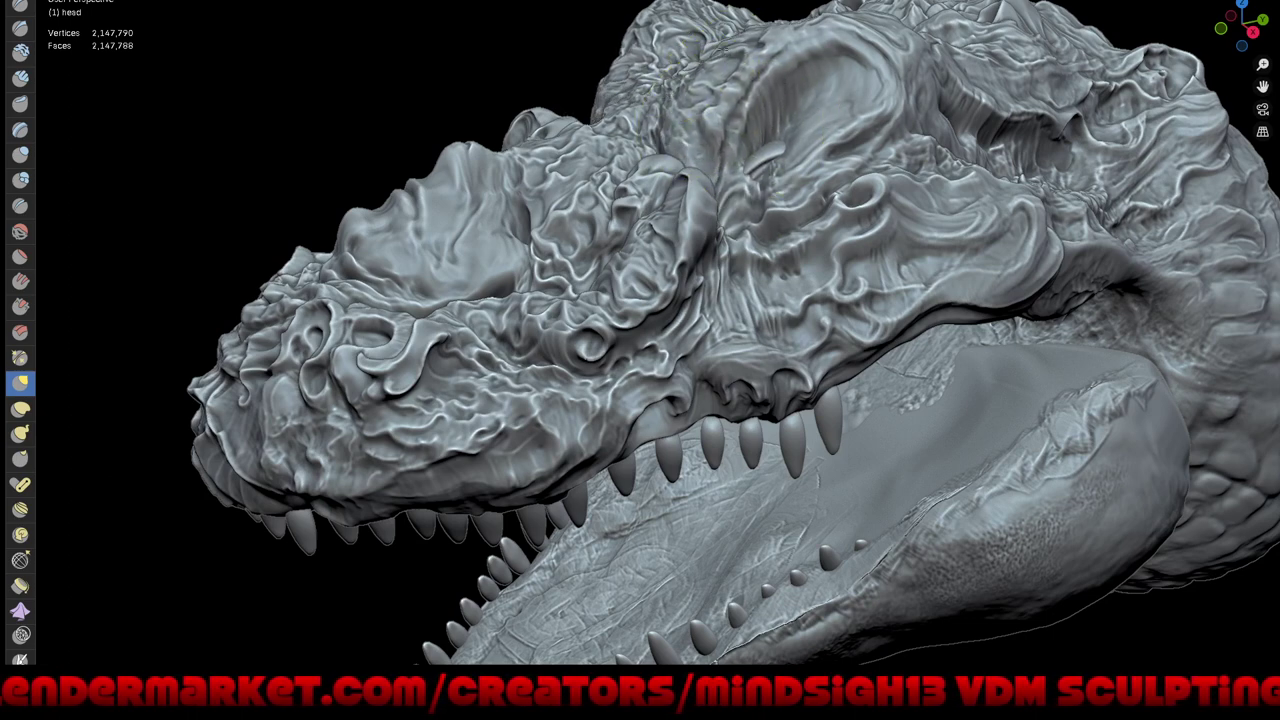
{"action": "scroll", "coordinate": [780, 120], "scroll_direction": "down", "scroll_amount": 6}
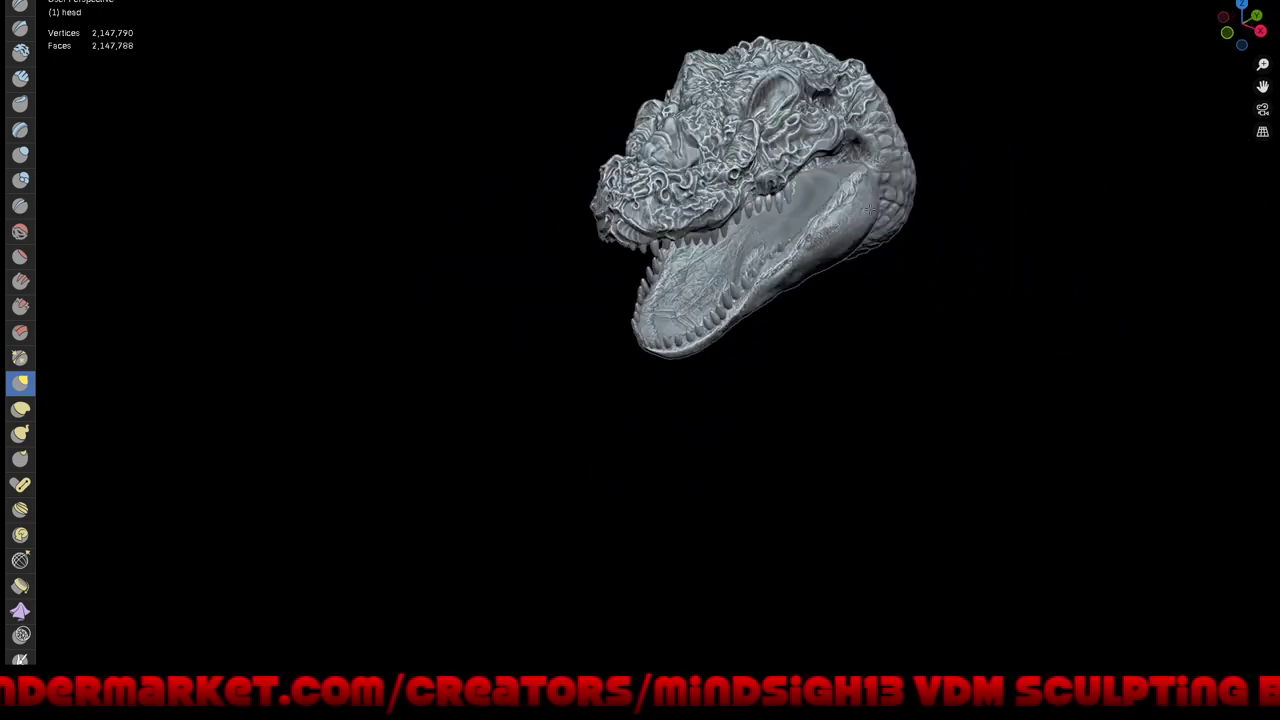
{"action": "mouse_move", "coordinate": [870, 209]}
{"action": "middle_mouse_down"}
{"action": "mouse_move", "coordinate": [880, 191]}
{"action": "mouse_move", "coordinate": [983, 149]}
{"action": "mouse_move", "coordinate": [950, 159]}
{"action": "mouse_move", "coordinate": [686, 80]}
{"action": "middle_mouse_up"}
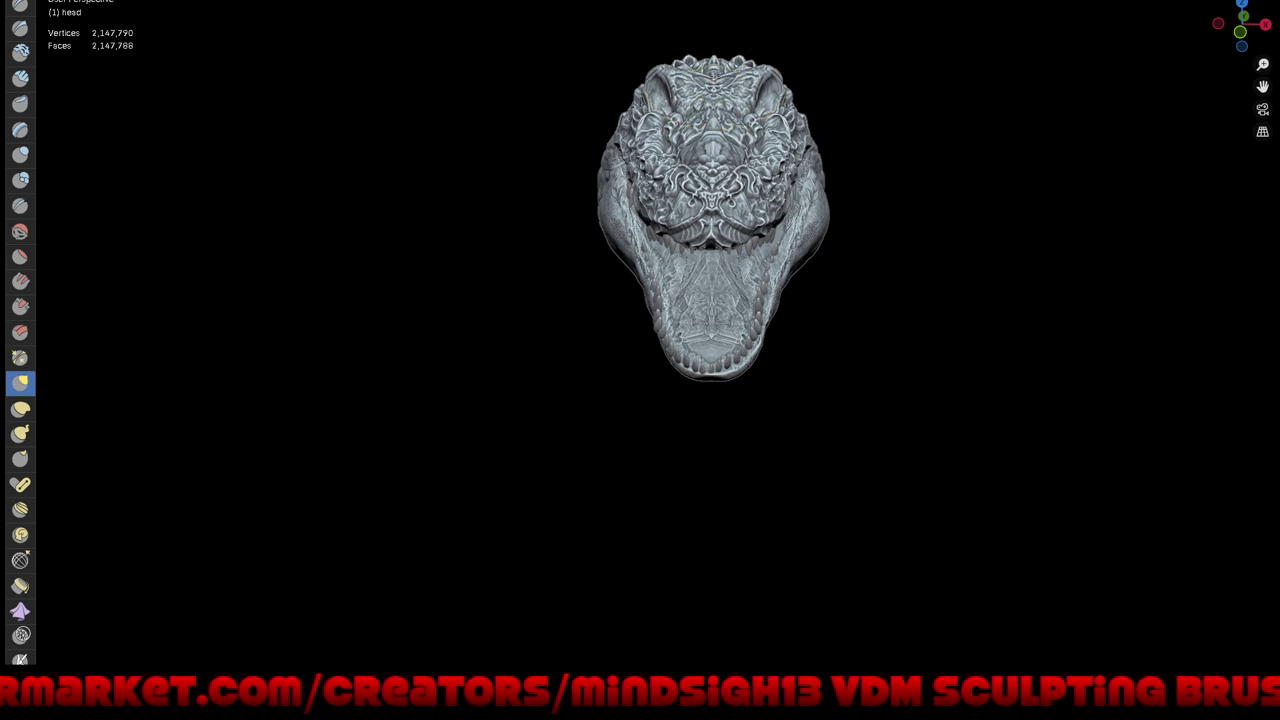
Stamp mirrored VDM ornaments over the head top, upper back skull and top corners.
{"action": "left_click", "coordinate": [710, 70]}
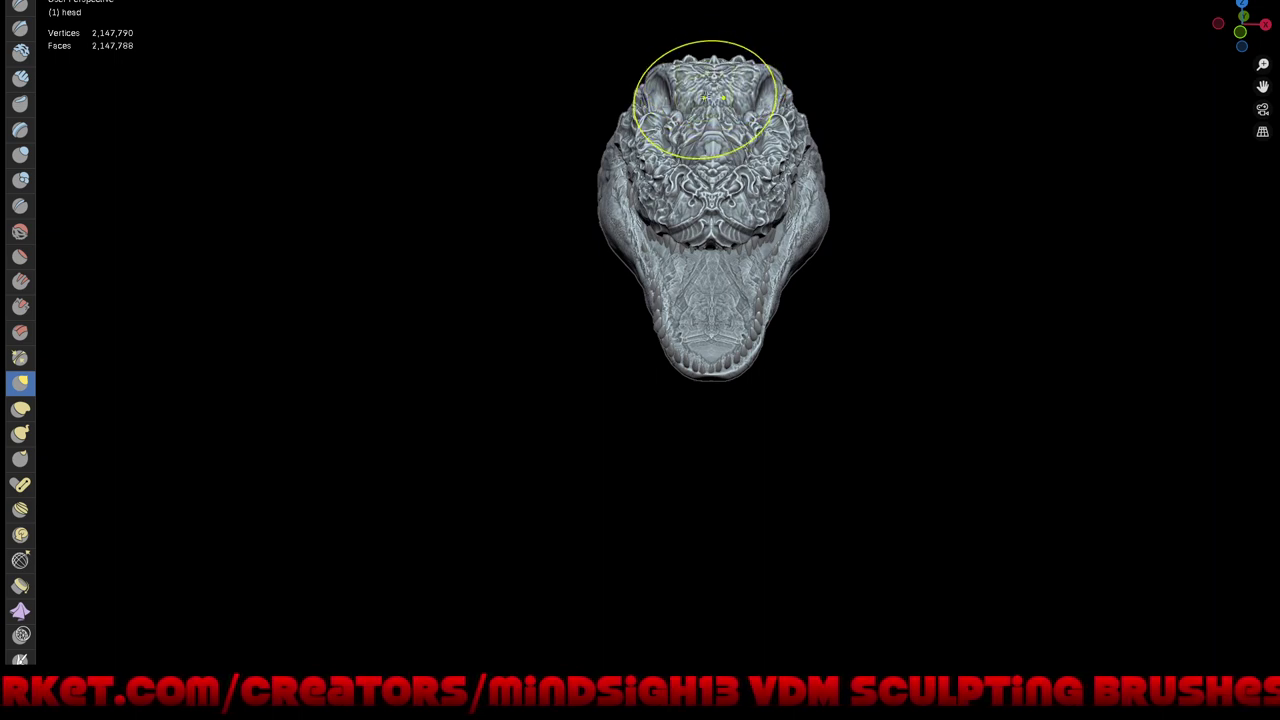
{"action": "left_click", "coordinate": [705, 95]}
{"action": "mouse_move", "coordinate": [686, 114]}
{"action": "middle_mouse_down"}
{"action": "mouse_move", "coordinate": [854, 162]}
{"action": "mouse_move", "coordinate": [600, 82]}
{"action": "middle_mouse_up"}
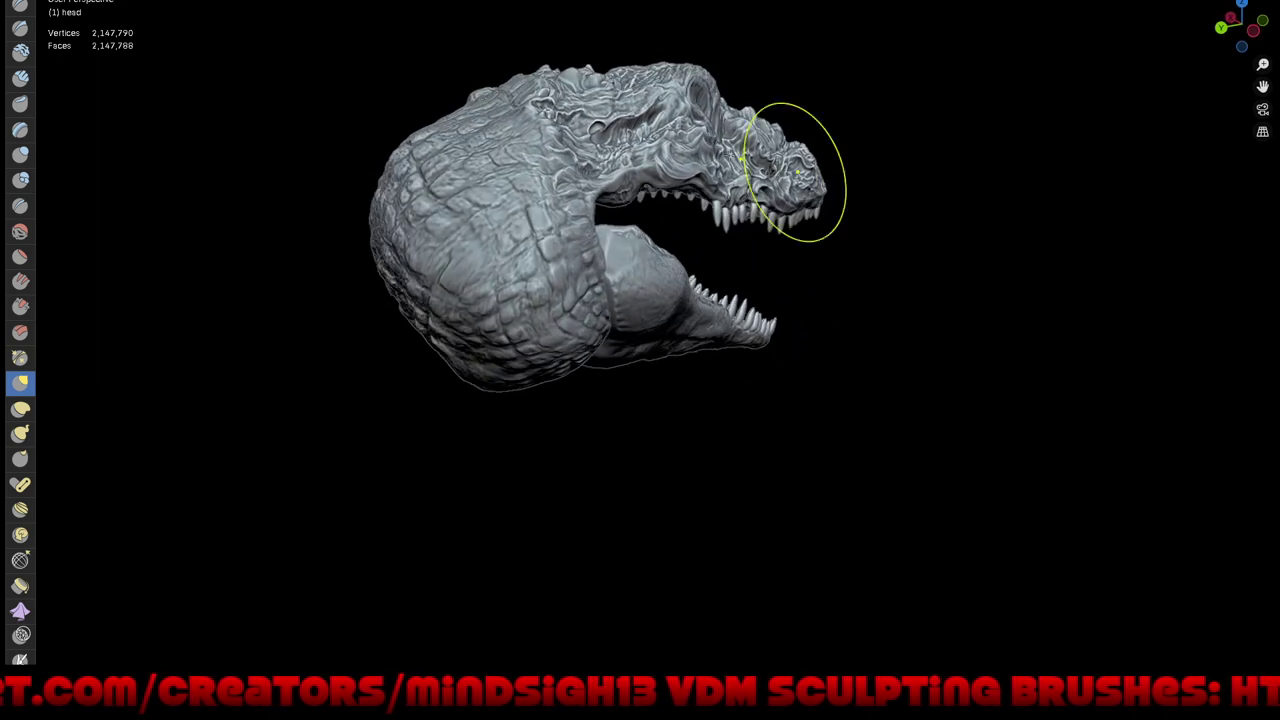
{"action": "left_click_drag", "start_coordinate": [600, 82], "coordinate": [590, 80]}
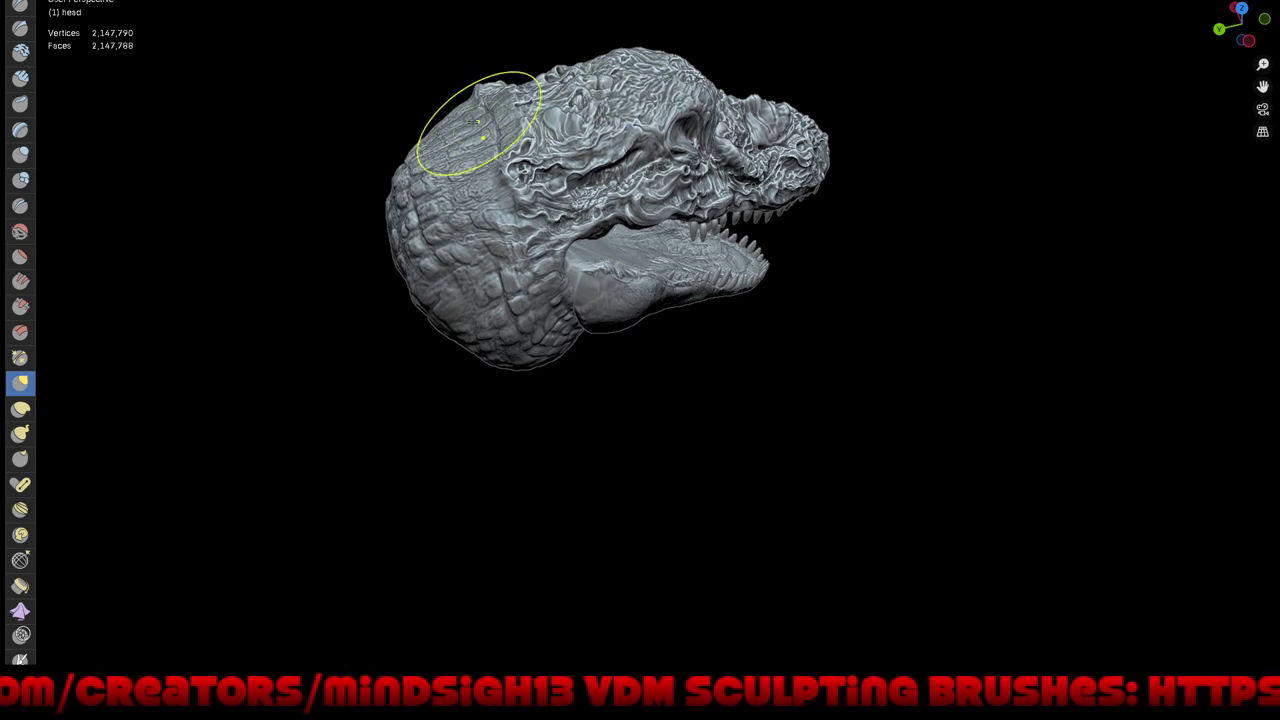
{"action": "mouse_move", "coordinate": [486, 129]}
{"action": "left_mouse_down"}
{"action": "mouse_move", "coordinate": [462, 132]}
{"action": "mouse_move", "coordinate": [510, 100]}
{"action": "mouse_move", "coordinate": [543, 129]}
{"action": "left_mouse_up"}
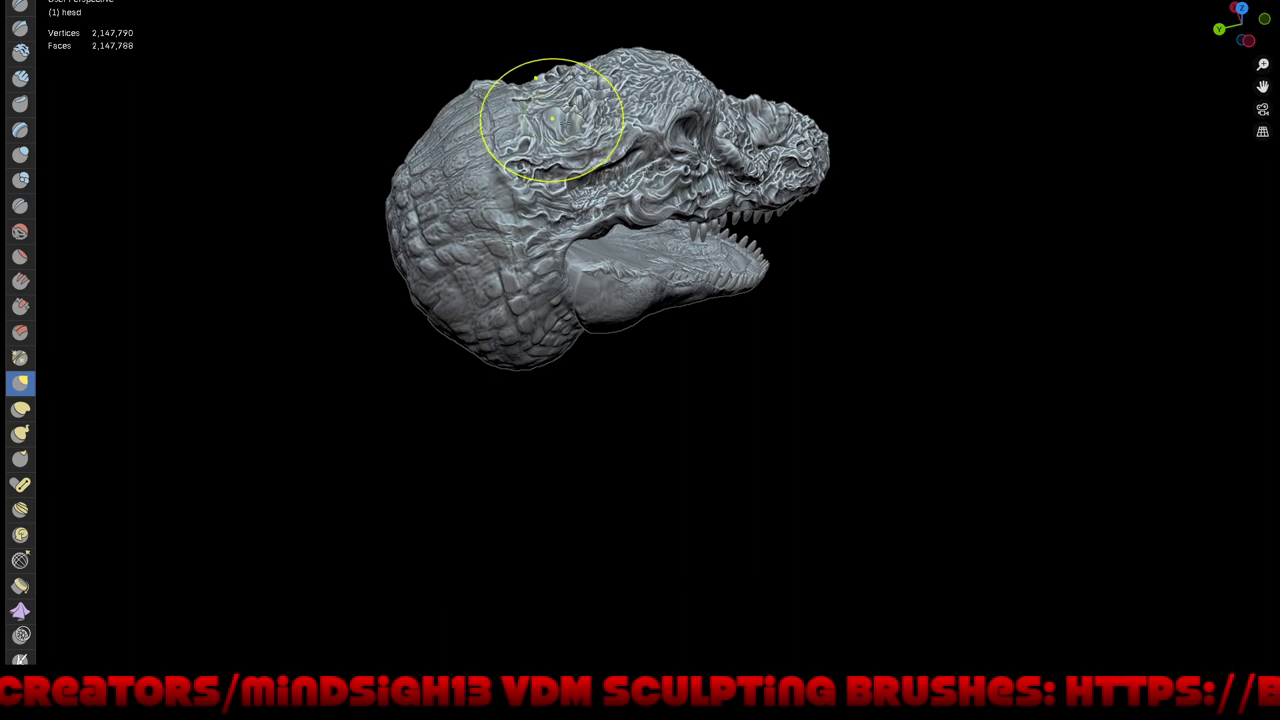
{"action": "mouse_move", "coordinate": [600, 200]}
{"action": "middle_mouse_down"}
{"action": "mouse_move", "coordinate": [600, 330]}
{"action": "mouse_move", "coordinate": [628, 257]}
{"action": "mouse_move", "coordinate": [610, 240]}
{"action": "mouse_move", "coordinate": [598, 305]}
{"action": "mouse_move", "coordinate": [643, 171]}
{"action": "middle_mouse_up"}
{"action": "scroll", "coordinate": [630, 240], "scroll_direction": "up", "scroll_amount": 2}
{"action": "scroll", "coordinate": [638, 228], "scroll_direction": "up", "scroll_amount": 2}
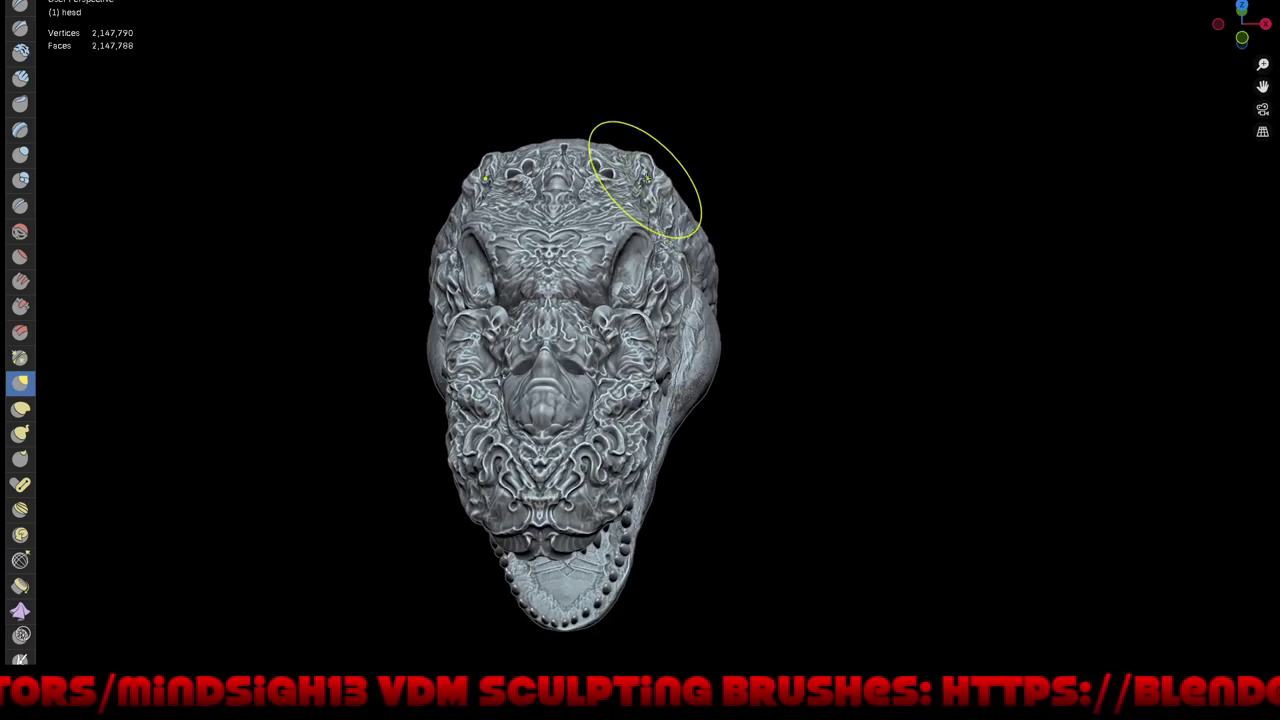
{"action": "mouse_move", "coordinate": [657, 157]}
{"action": "left_mouse_down"}
{"action": "mouse_move", "coordinate": [603, 185]}
{"action": "mouse_move", "coordinate": [640, 155]}
{"action": "mouse_move", "coordinate": [660, 180]}
{"action": "mouse_move", "coordinate": [640, 200]}
{"action": "mouse_move", "coordinate": [660, 240]}
{"action": "left_mouse_up"}
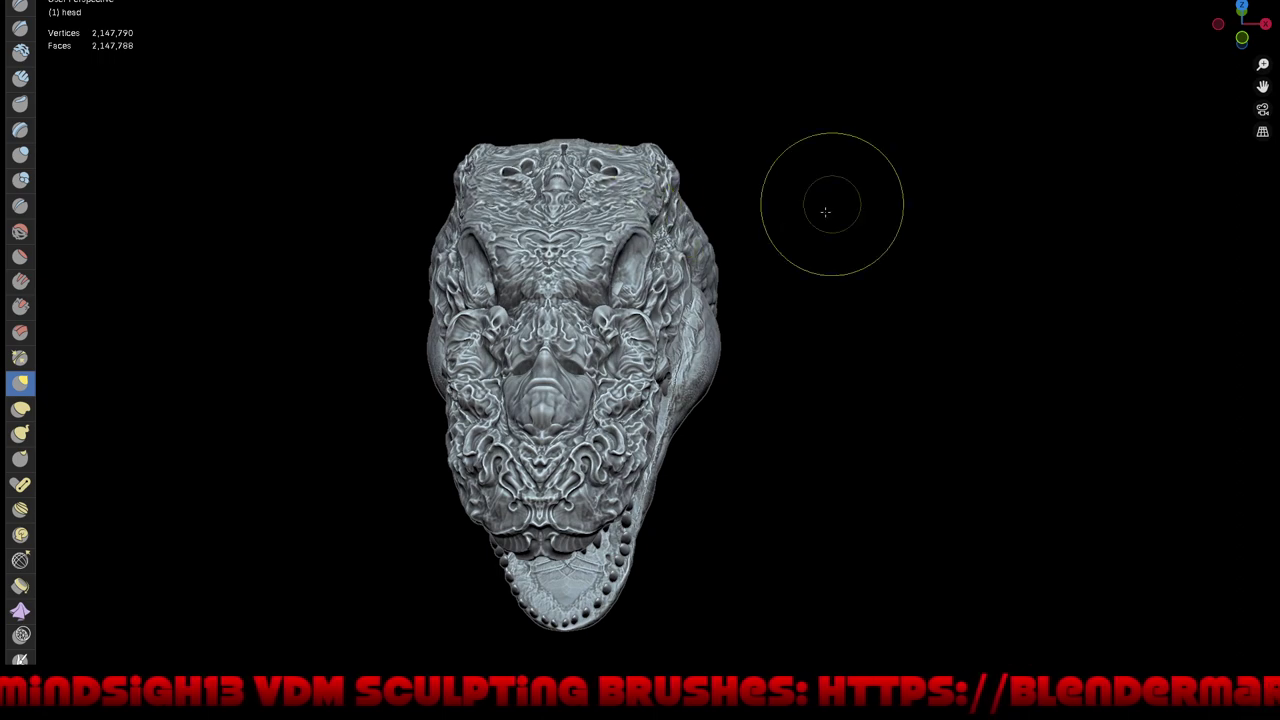
{"action": "middle_click_drag", "start_coordinate": [820, 206], "coordinate": [620, 230]}
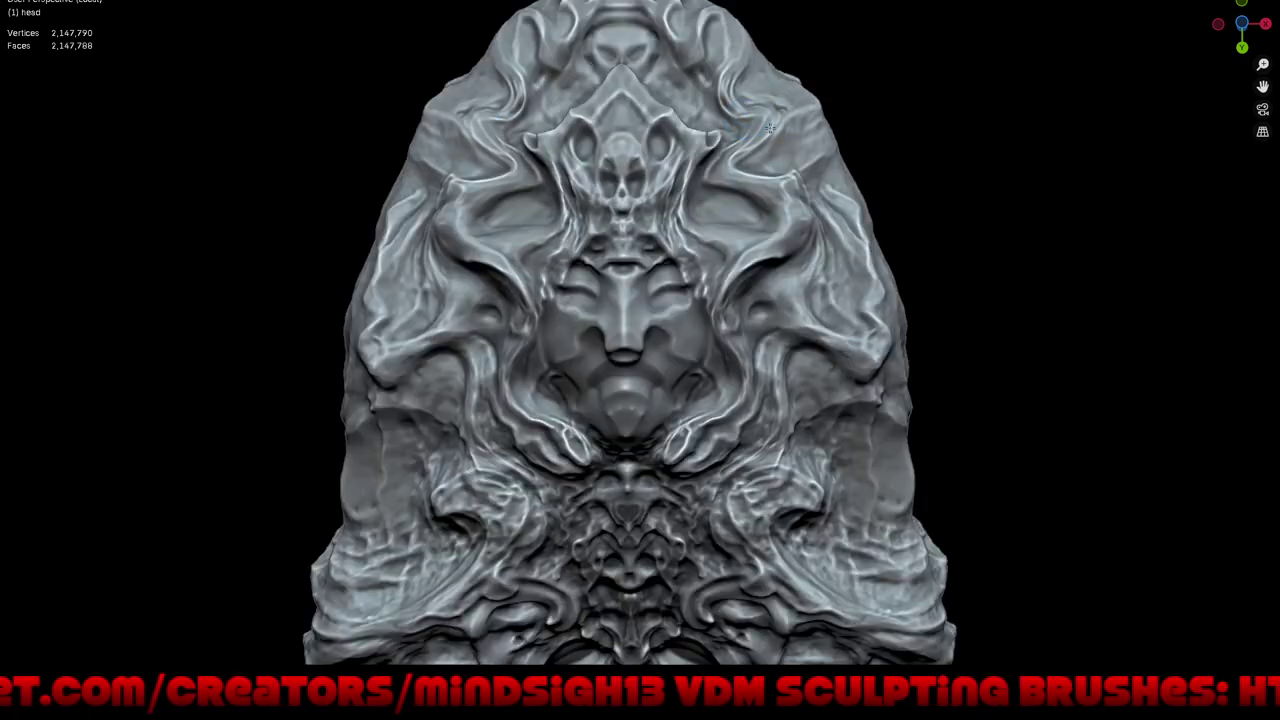
Add a mirrored sculpted detail stroke to the snout ornament.
{"action": "left_click_drag", "start_coordinate": [786, 120], "coordinate": [783, 152]}
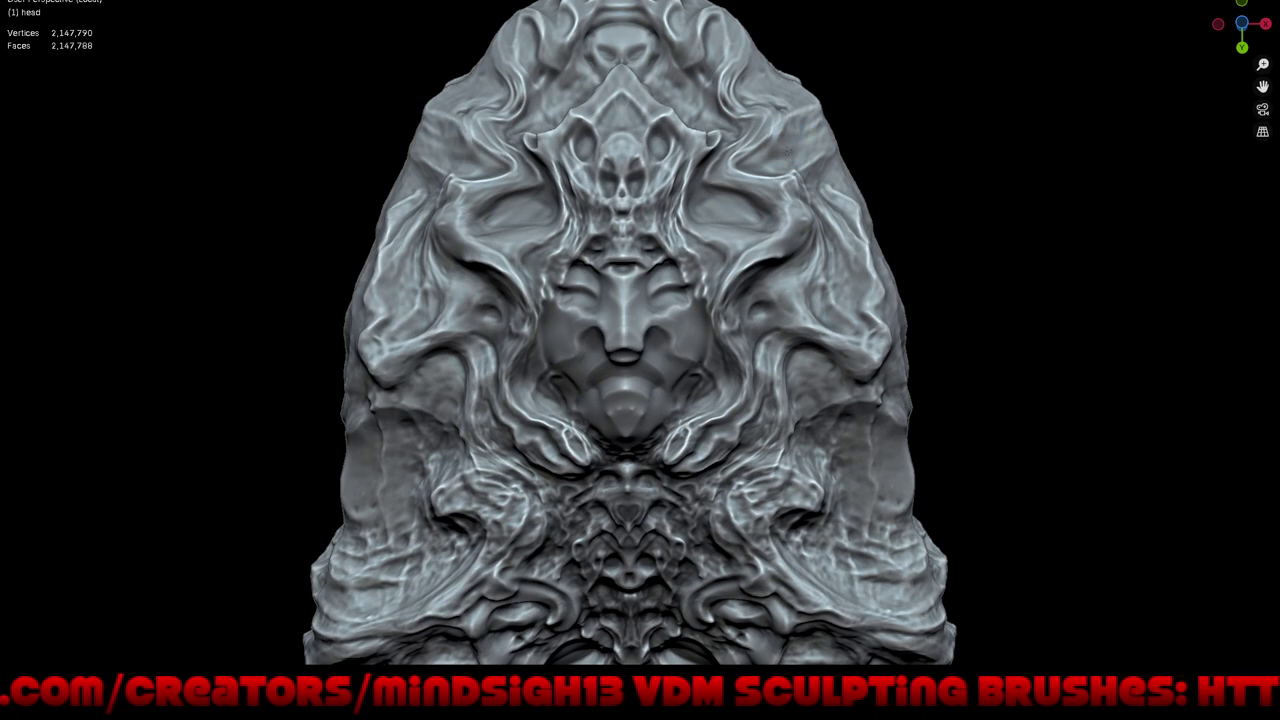
{"action": "scroll", "coordinate": [817, 130], "scroll_direction": "down", "scroll_amount": 2}
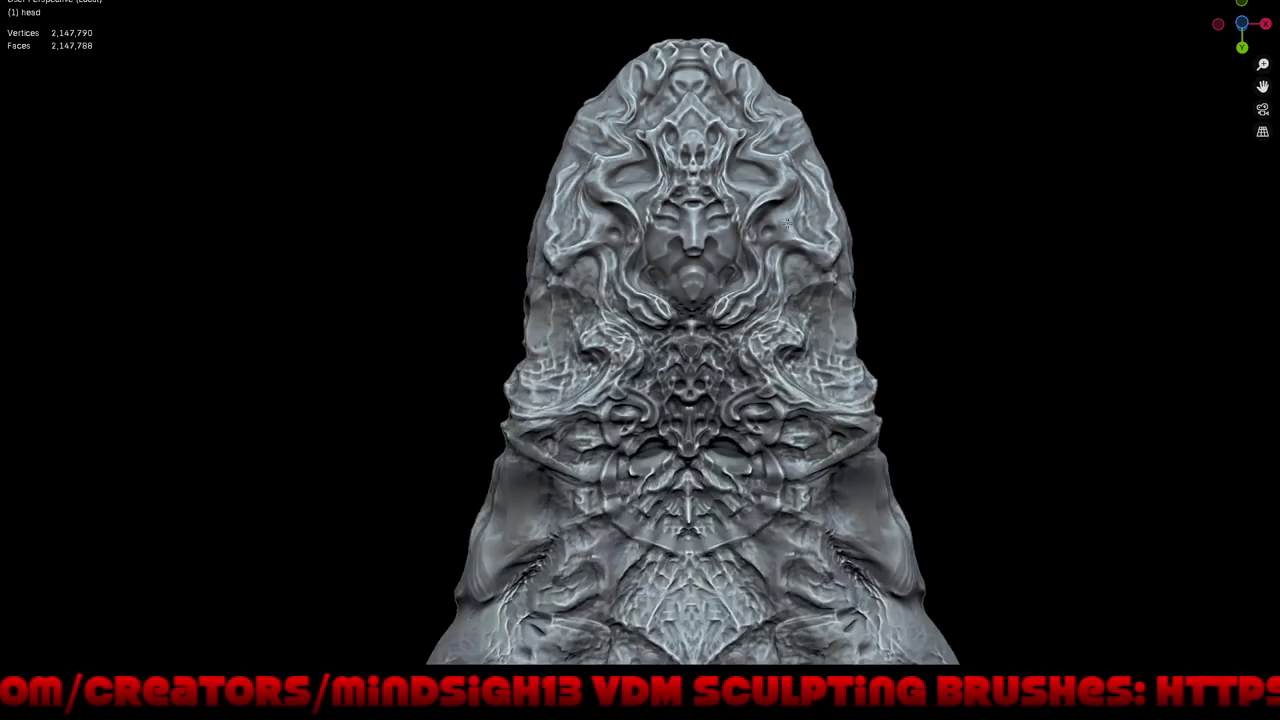
{"action": "scroll", "coordinate": [830, 250], "scroll_direction": "down", "scroll_amount": 2}
{"action": "scroll", "coordinate": [790, 310], "scroll_direction": "down", "scroll_amount": 2}
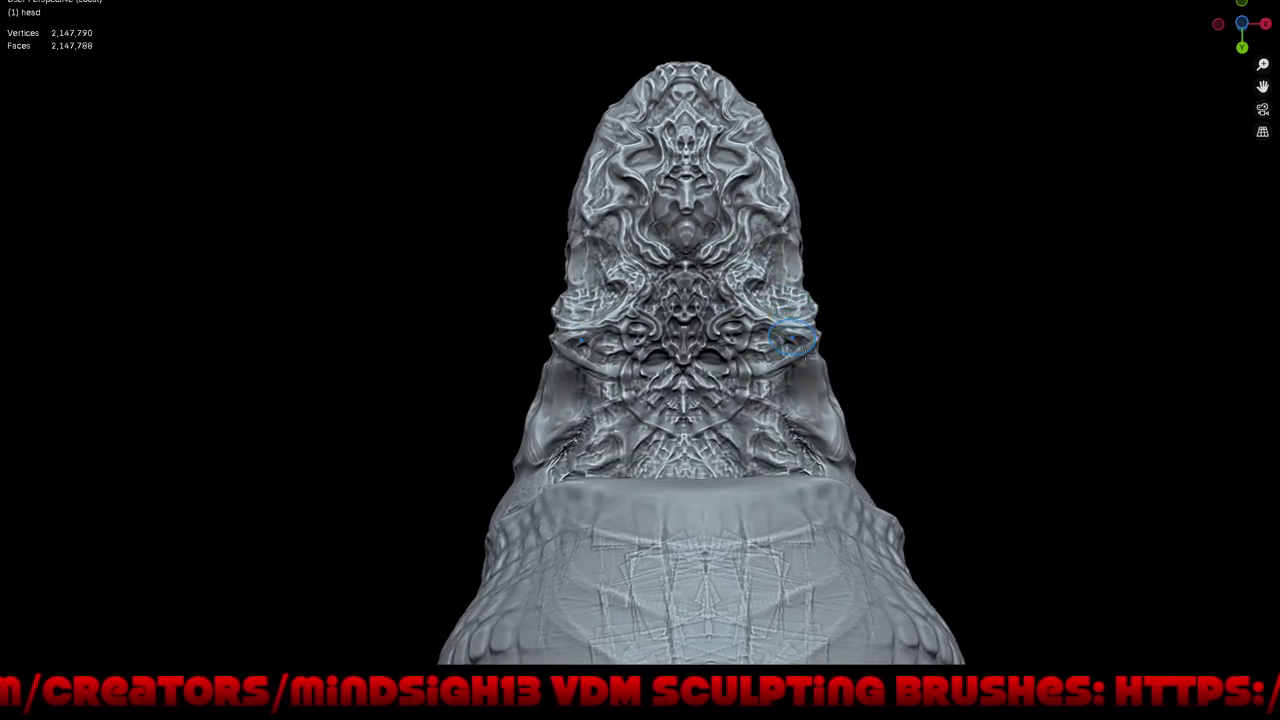
{"action": "scroll", "coordinate": [803, 370], "scroll_direction": "up", "scroll_amount": 2}
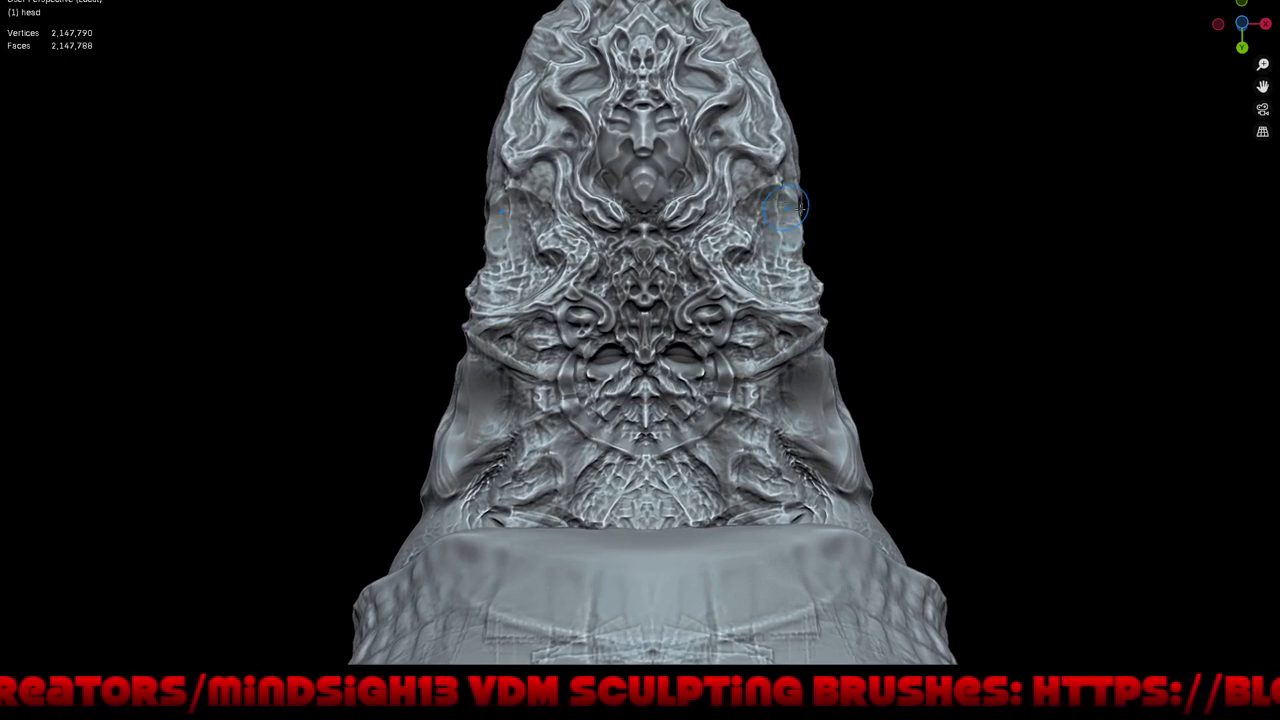
Orbit and zoom around the head to inspect the face from below and the front.
{"action": "middle_click_drag", "start_coordinate": [790, 207], "coordinate": [840, 460]}
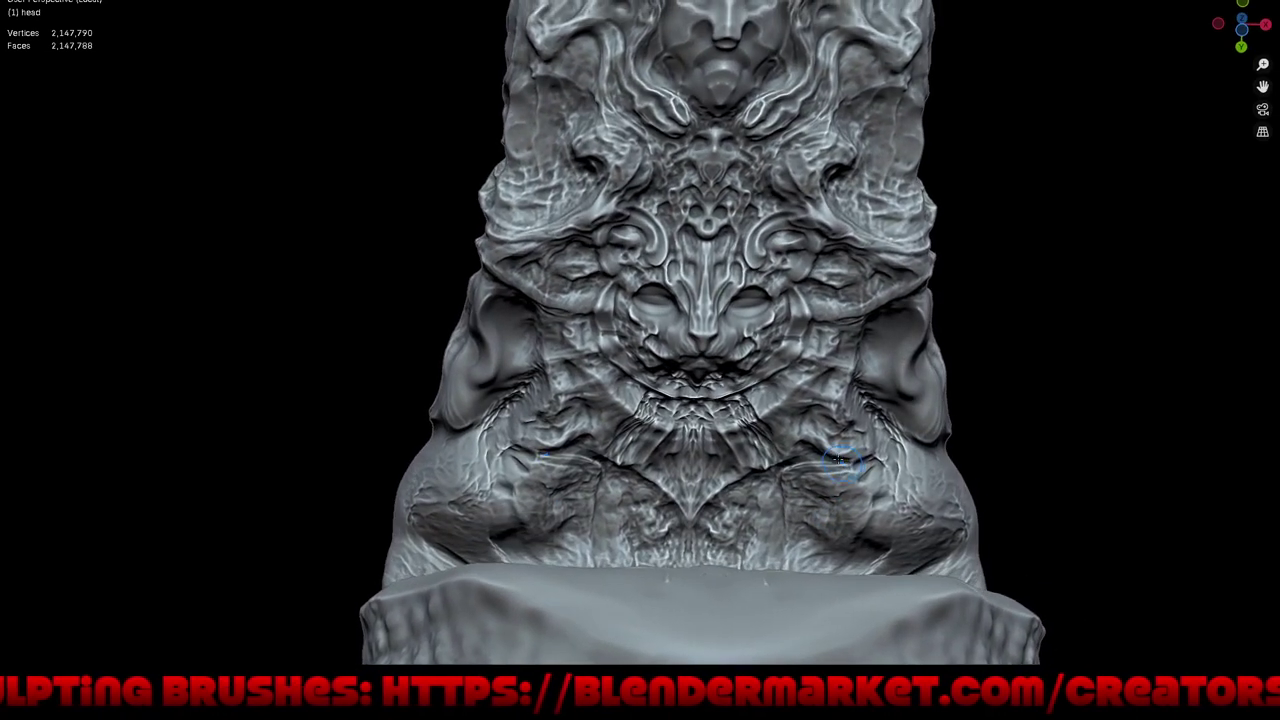
{"action": "middle_click_drag", "start_coordinate": [903, 378], "coordinate": [952, 445]}
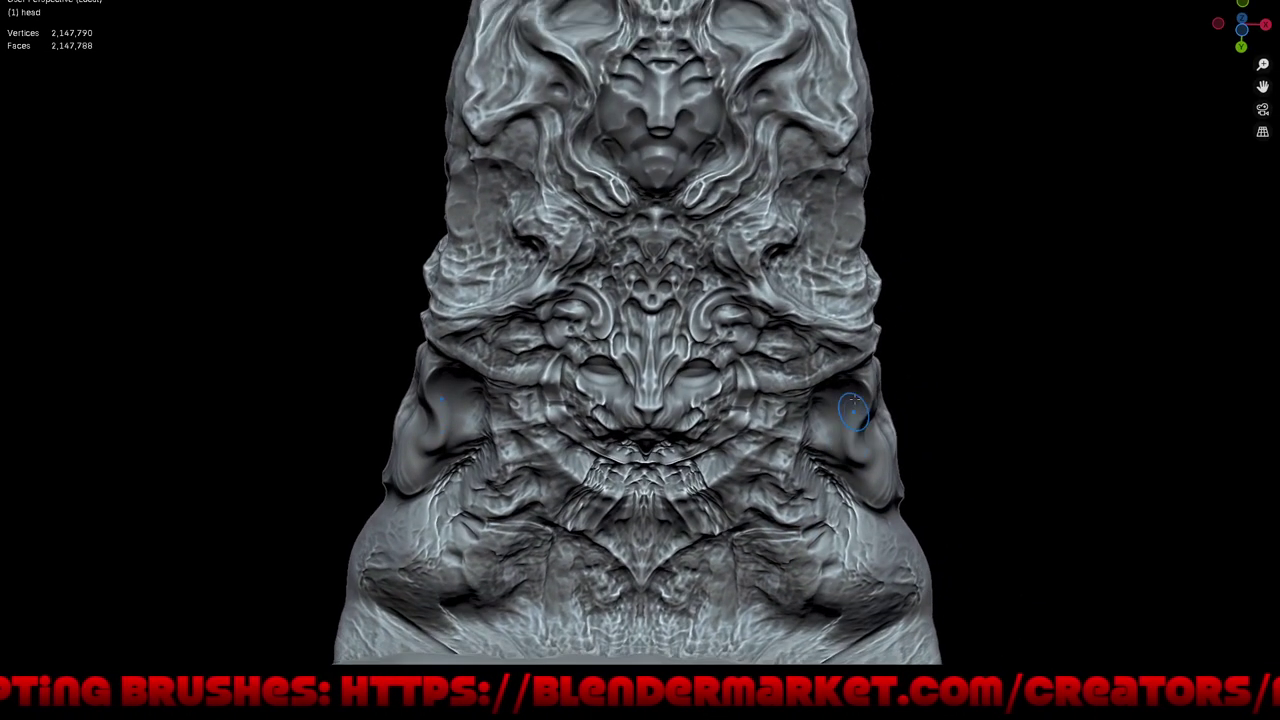
{"action": "middle_click_drag", "start_coordinate": [850, 497], "coordinate": [645, 425]}
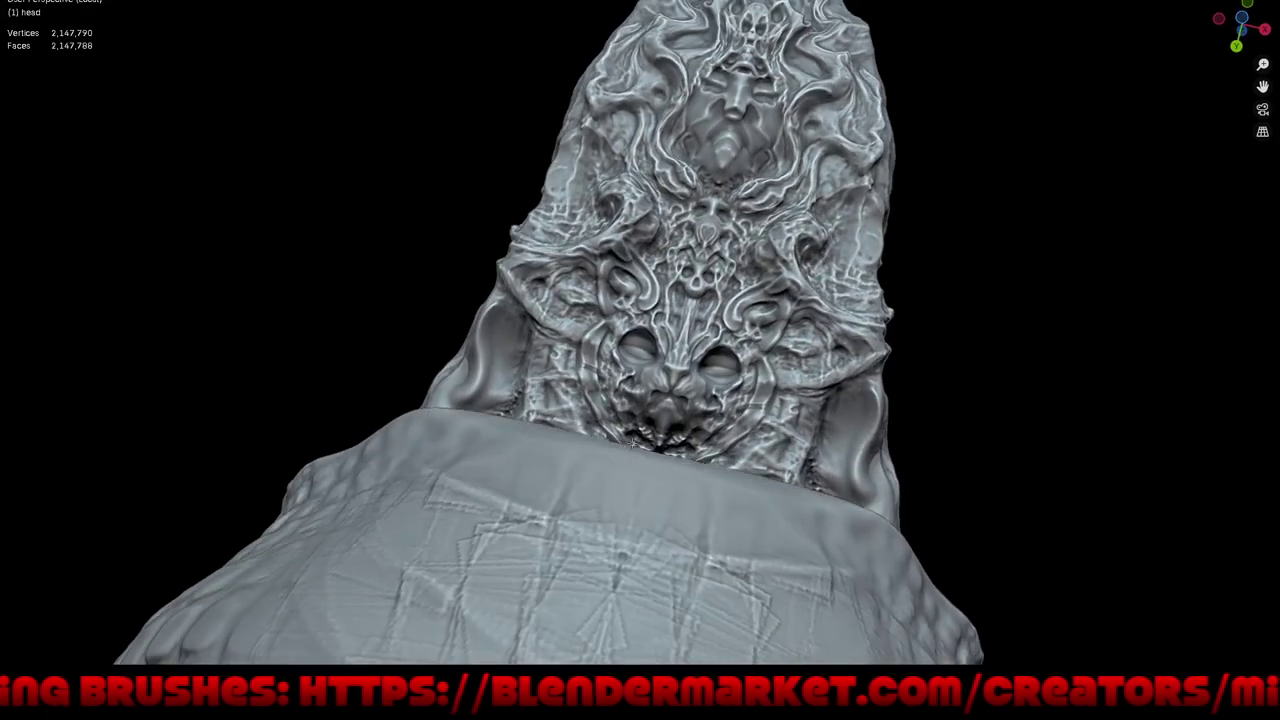
{"action": "middle_click_drag", "start_coordinate": [787, 302], "coordinate": [573, 455]}
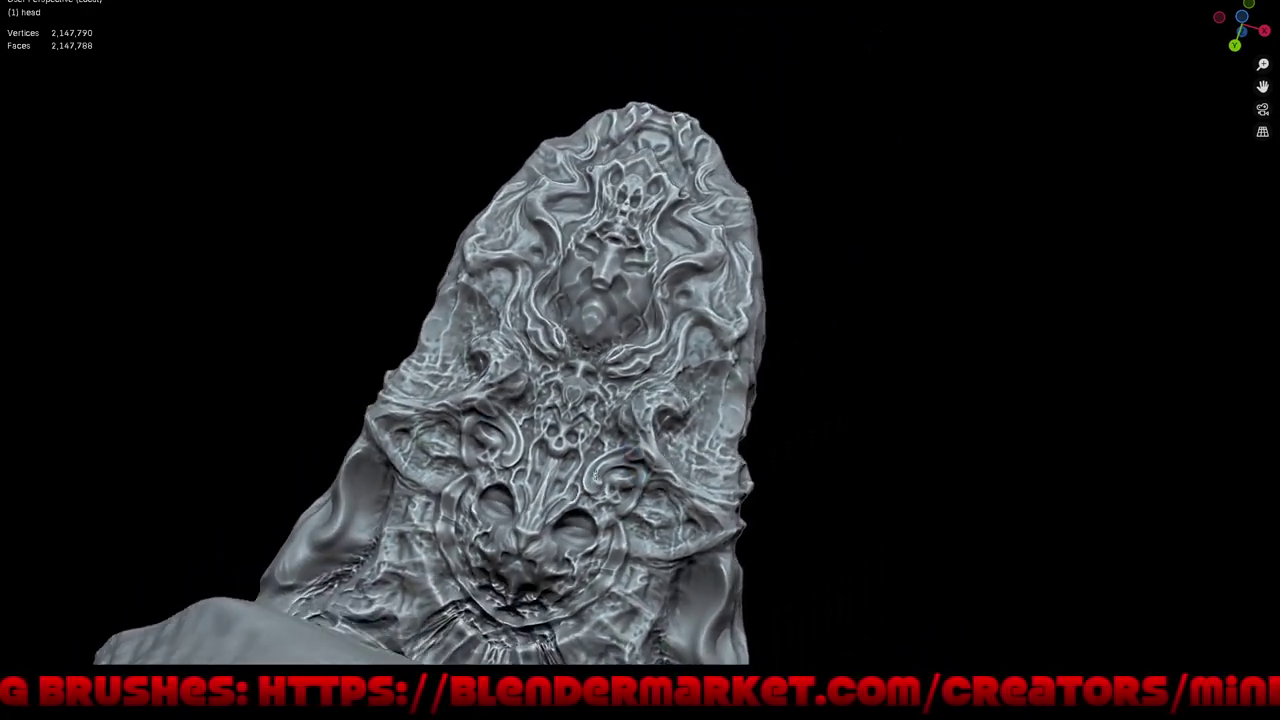
{"action": "scroll", "coordinate": [662, 265], "scroll_direction": "up", "scroll_amount": 2}
{"action": "scroll", "coordinate": [594, 277], "scroll_direction": "up", "scroll_amount": 3}
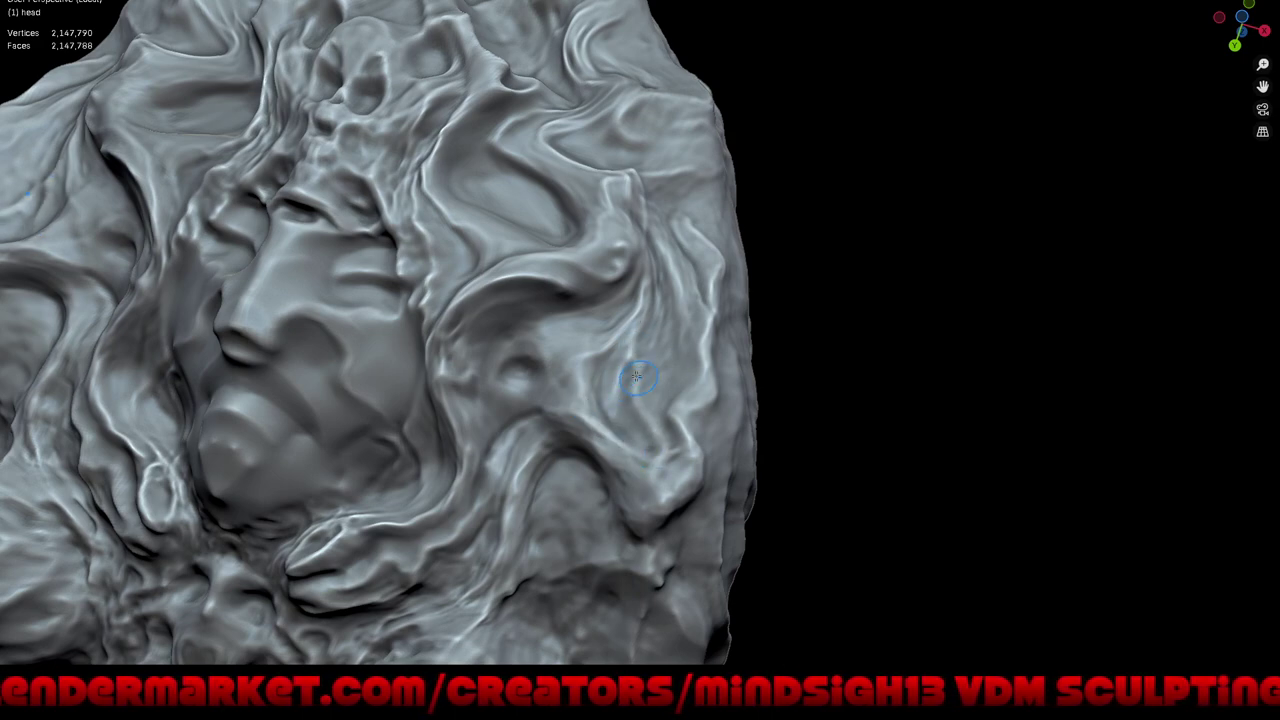
{"action": "middle_click_drag", "start_coordinate": [676, 344], "coordinate": [740, 250]}
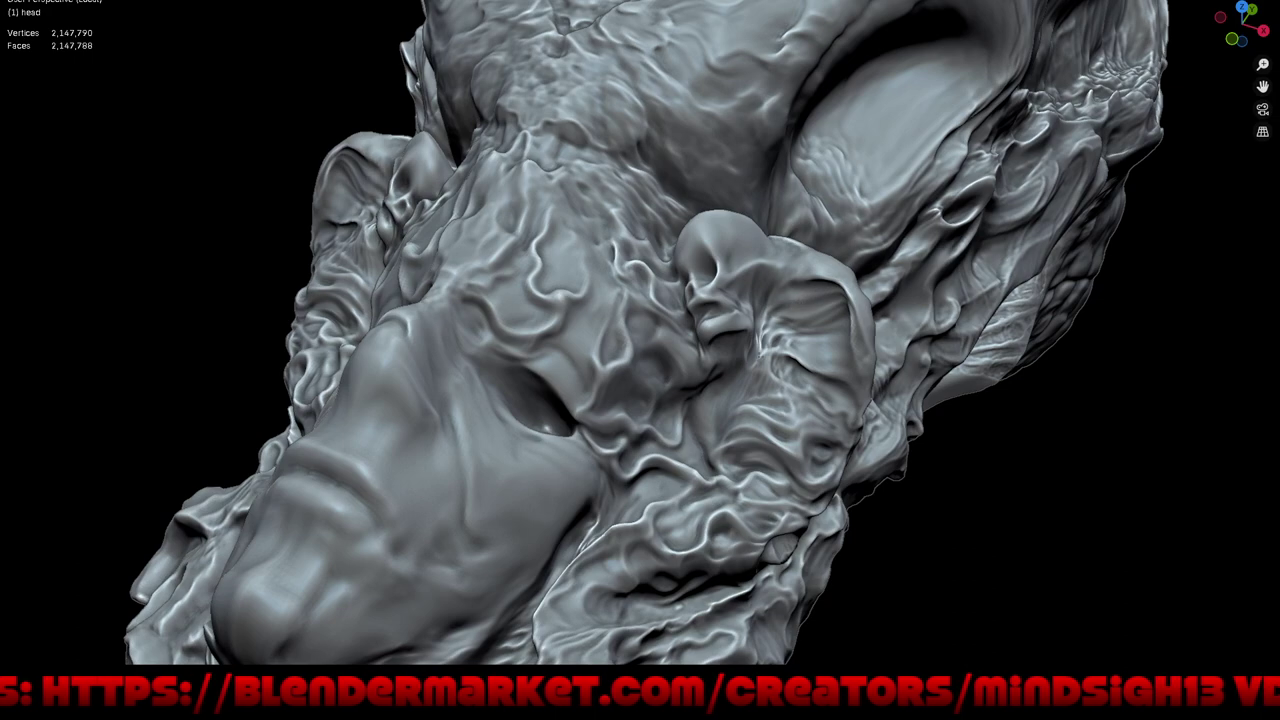
{"action": "mouse_move", "coordinate": [782, 336]}
{"action": "middle_mouse_down"}
{"action": "mouse_move", "coordinate": [843, 415]}
{"action": "mouse_move", "coordinate": [860, 390]}
{"action": "mouse_move", "coordinate": [713, 327]}
{"action": "middle_mouse_up"}
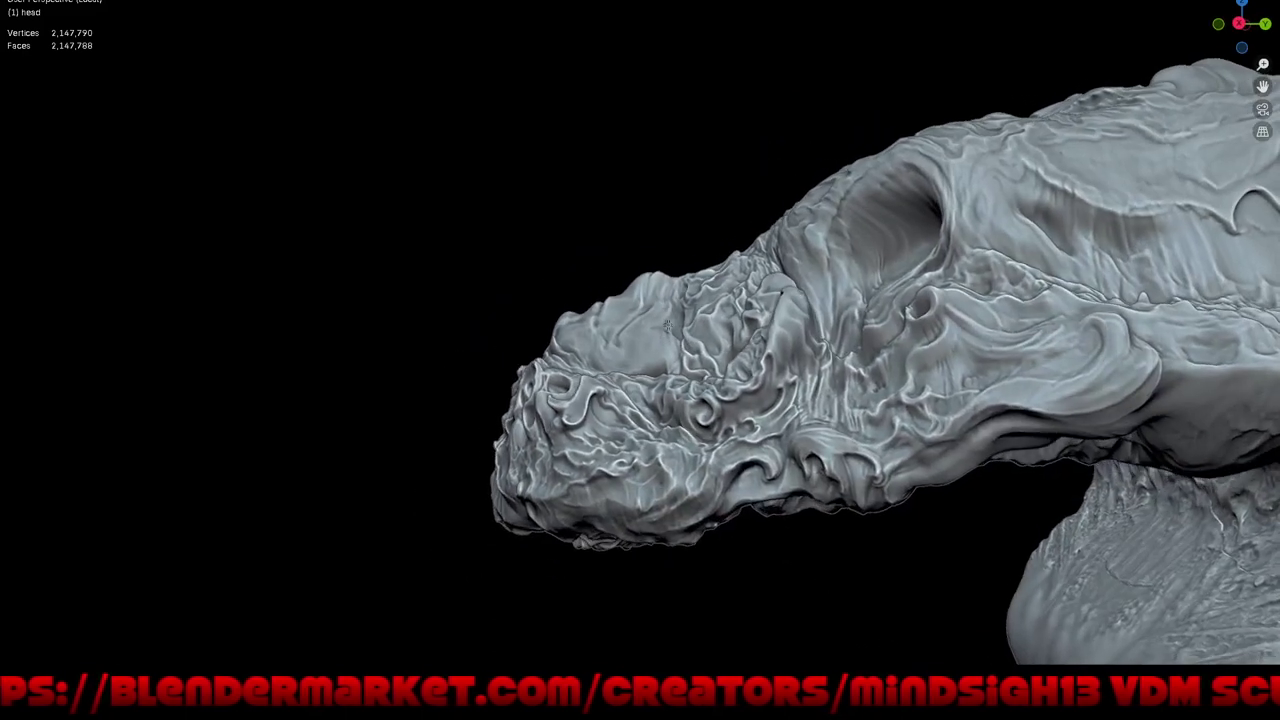
{"action": "scroll", "coordinate": [713, 327], "scroll_direction": "up", "scroll_amount": 2}
{"action": "scroll", "coordinate": [733, 305], "scroll_direction": "up", "scroll_amount": 2}
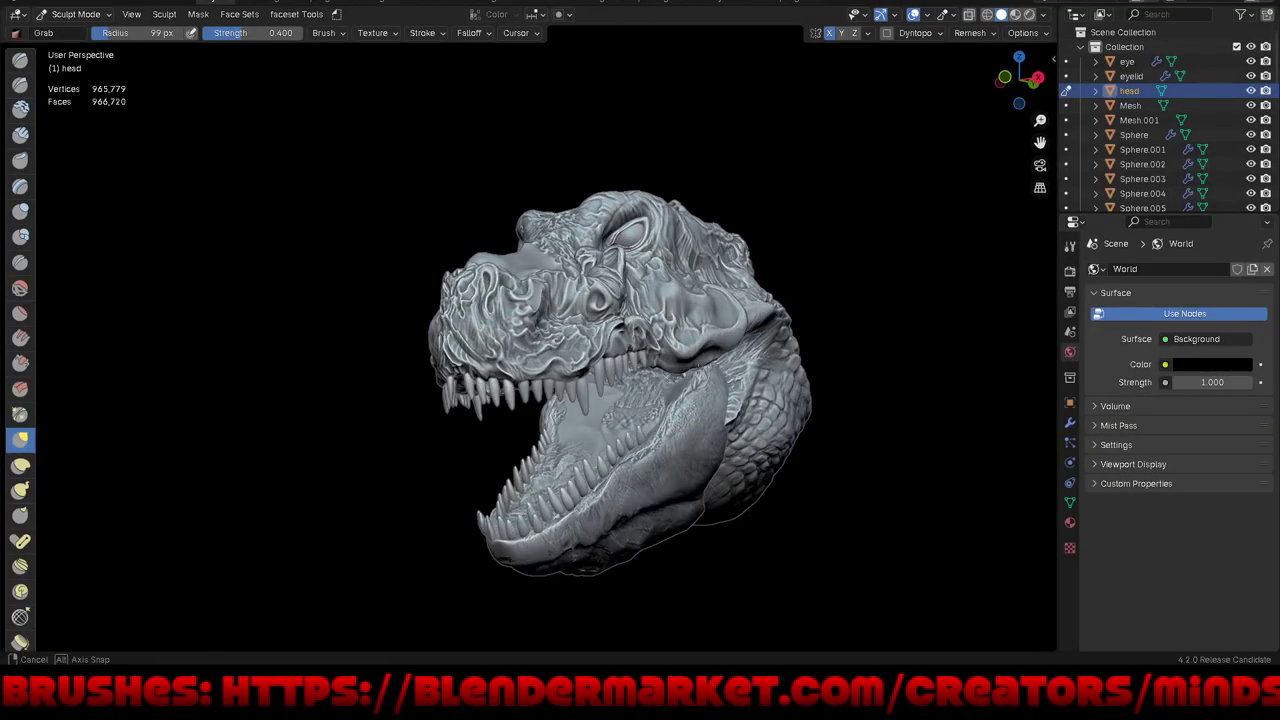
{"action": "key", "text": "ctrl+alt+space"}
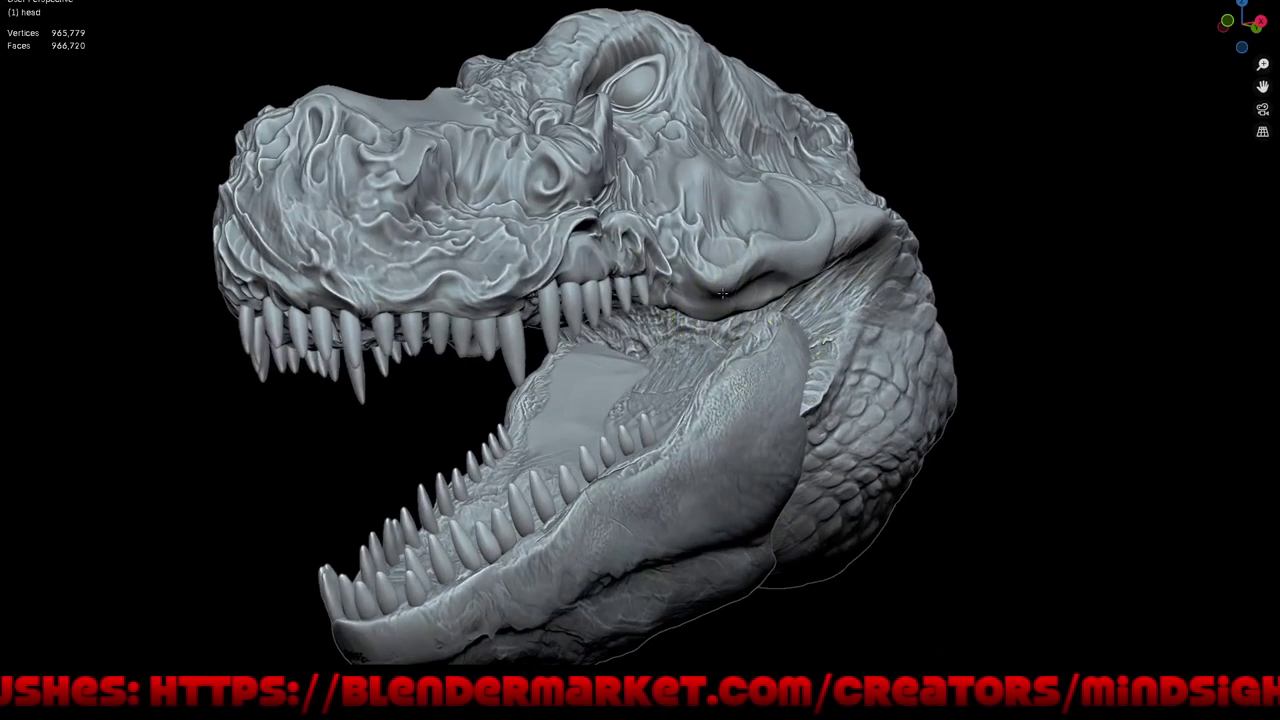
{"action": "middle_click_drag", "start_coordinate": [700, 300], "coordinate": [708, 352]}
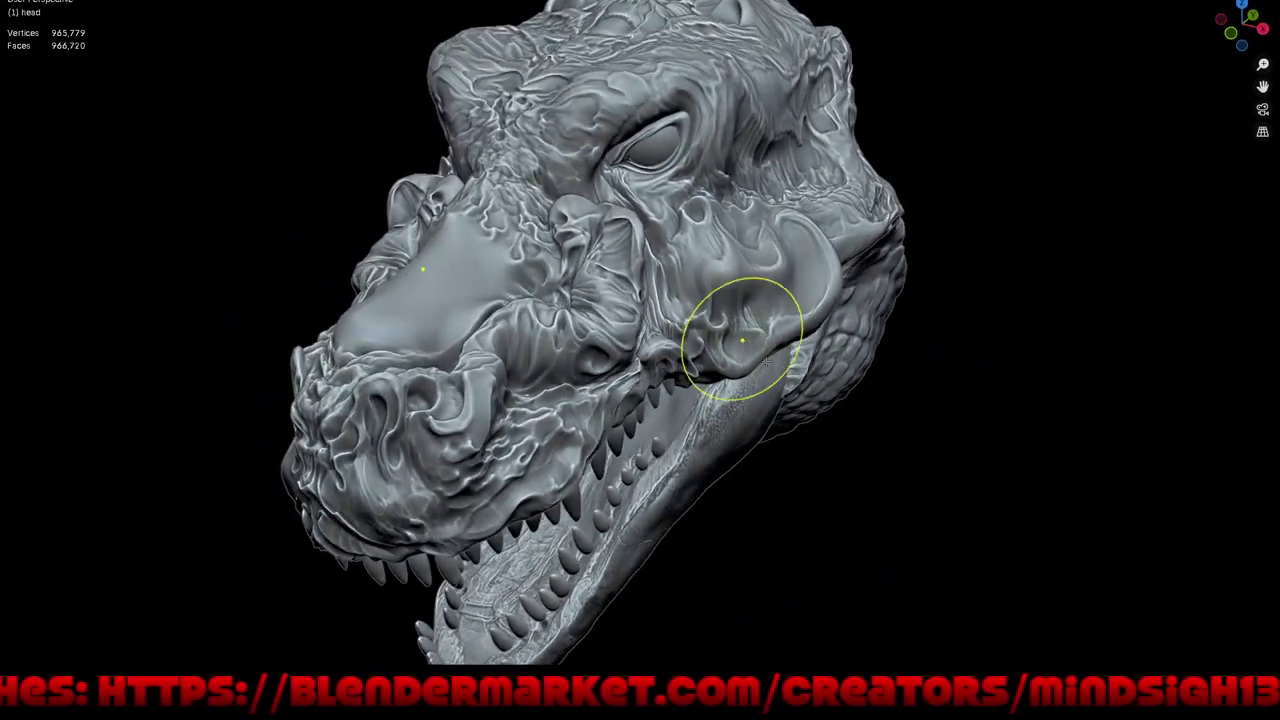
{"action": "left_click_drag", "start_coordinate": [742, 355], "coordinate": [657, 395]}
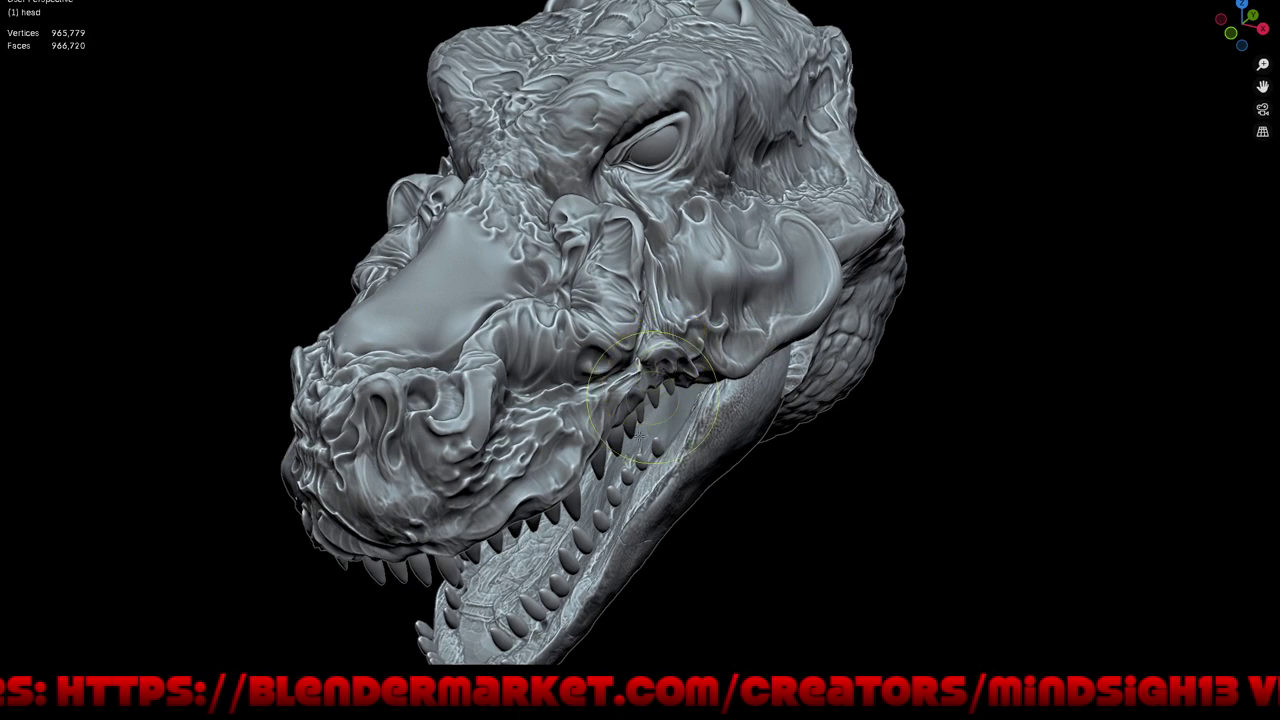
{"action": "middle_click_drag", "start_coordinate": [657, 390], "coordinate": [737, 380]}
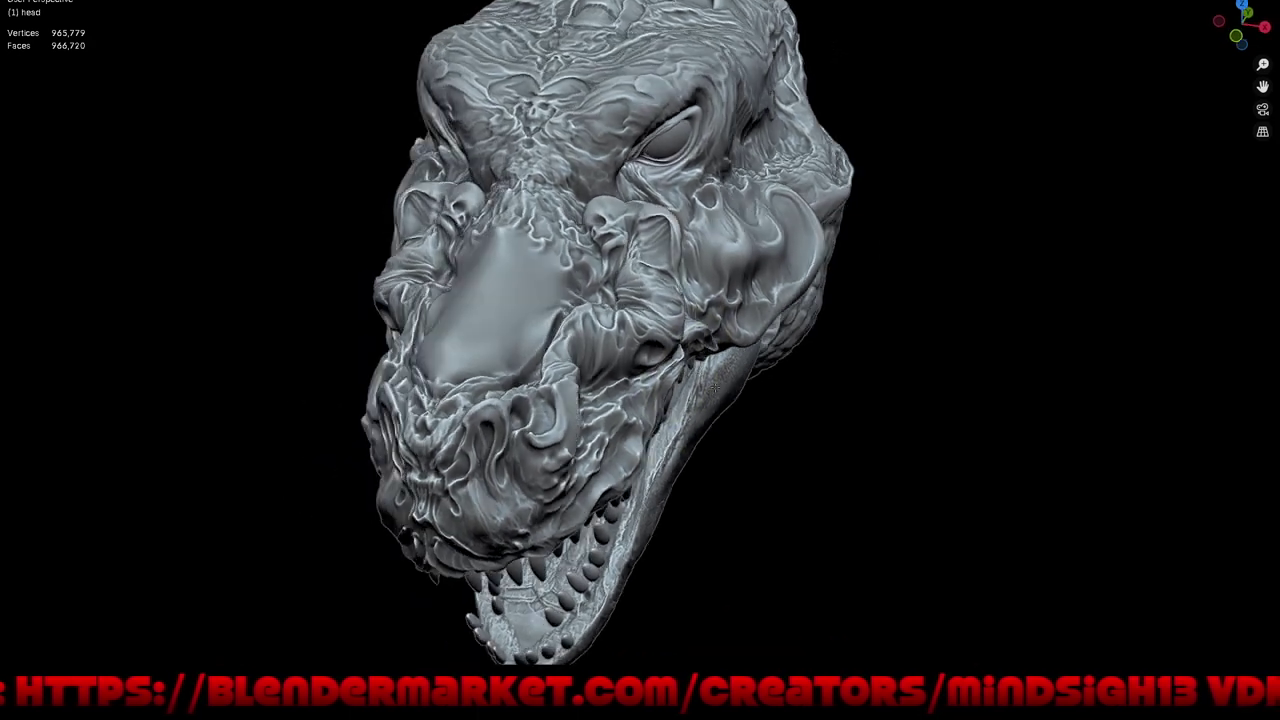
{"action": "middle_click_drag", "start_coordinate": [737, 200], "coordinate": [686, 251]}
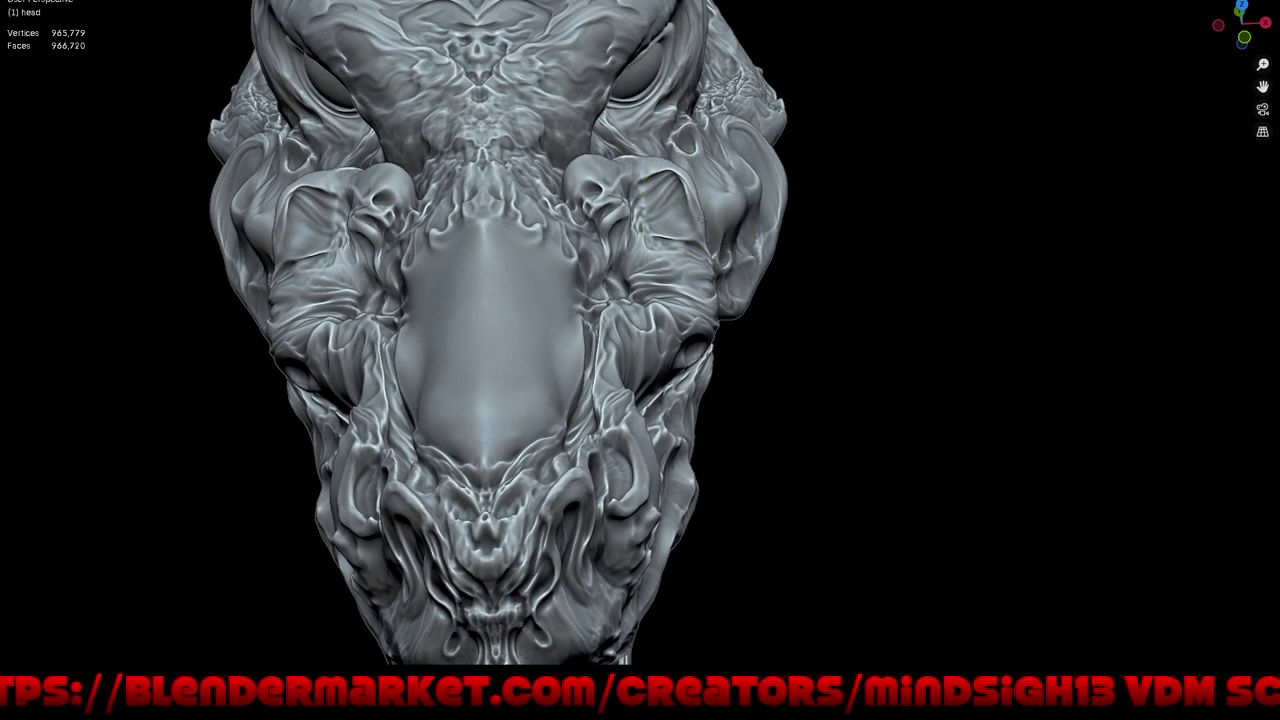
{"action": "middle_click_drag", "start_coordinate": [829, 214], "coordinate": [700, 230]}
{"action": "middle_click_drag", "start_coordinate": [577, 198], "coordinate": [712, 190]}
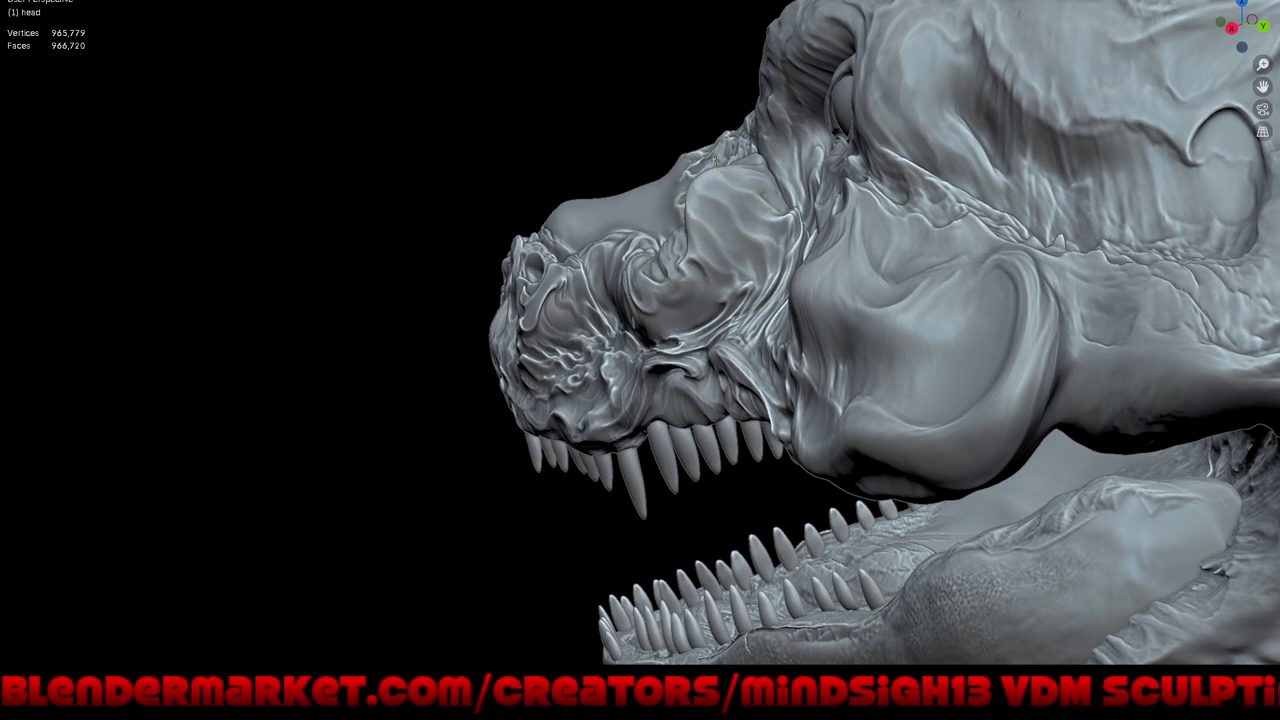
{"action": "middle_click_drag", "start_coordinate": [677, 241], "coordinate": [809, 273]}
{"action": "scroll", "coordinate": [809, 273], "scroll_direction": "down", "scroll_amount": 6}
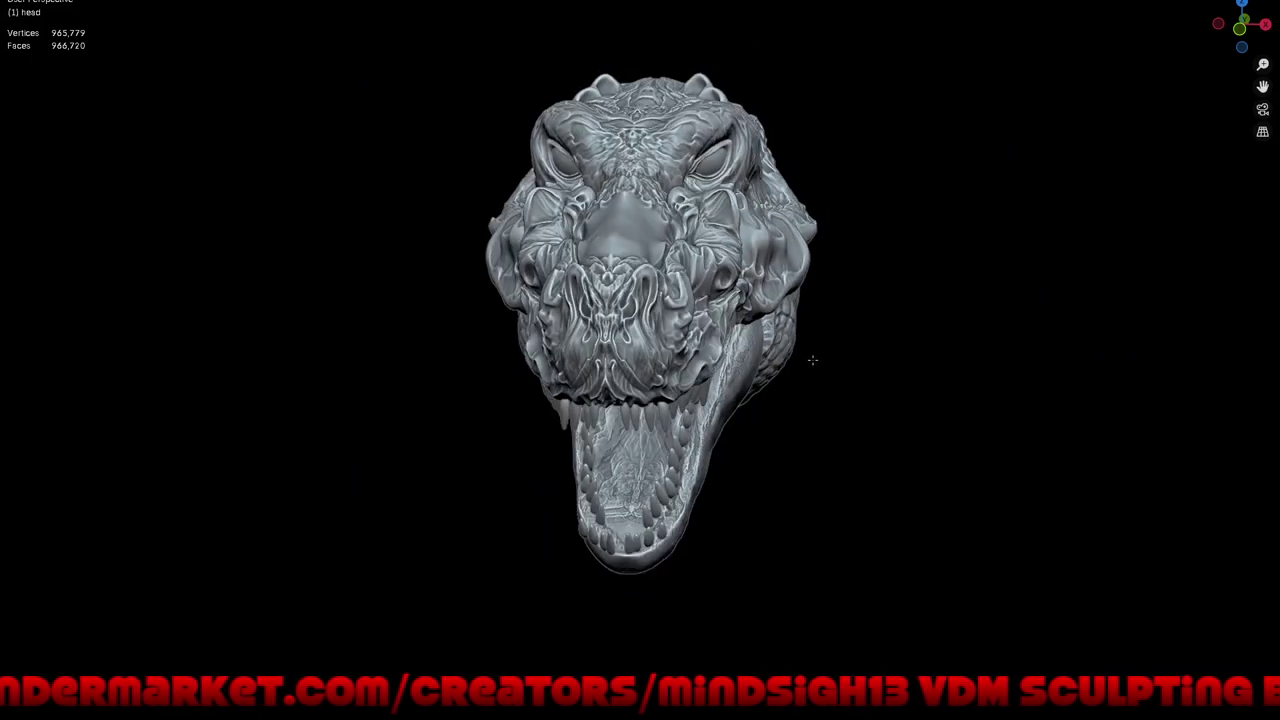
{"action": "mouse_move", "coordinate": [811, 363]}
{"action": "middle_mouse_down"}
{"action": "mouse_move", "coordinate": [843, 314]}
{"action": "mouse_move", "coordinate": [772, 320]}
{"action": "mouse_move", "coordinate": [820, 329]}
{"action": "mouse_move", "coordinate": [827, 318]}
{"action": "middle_mouse_up"}
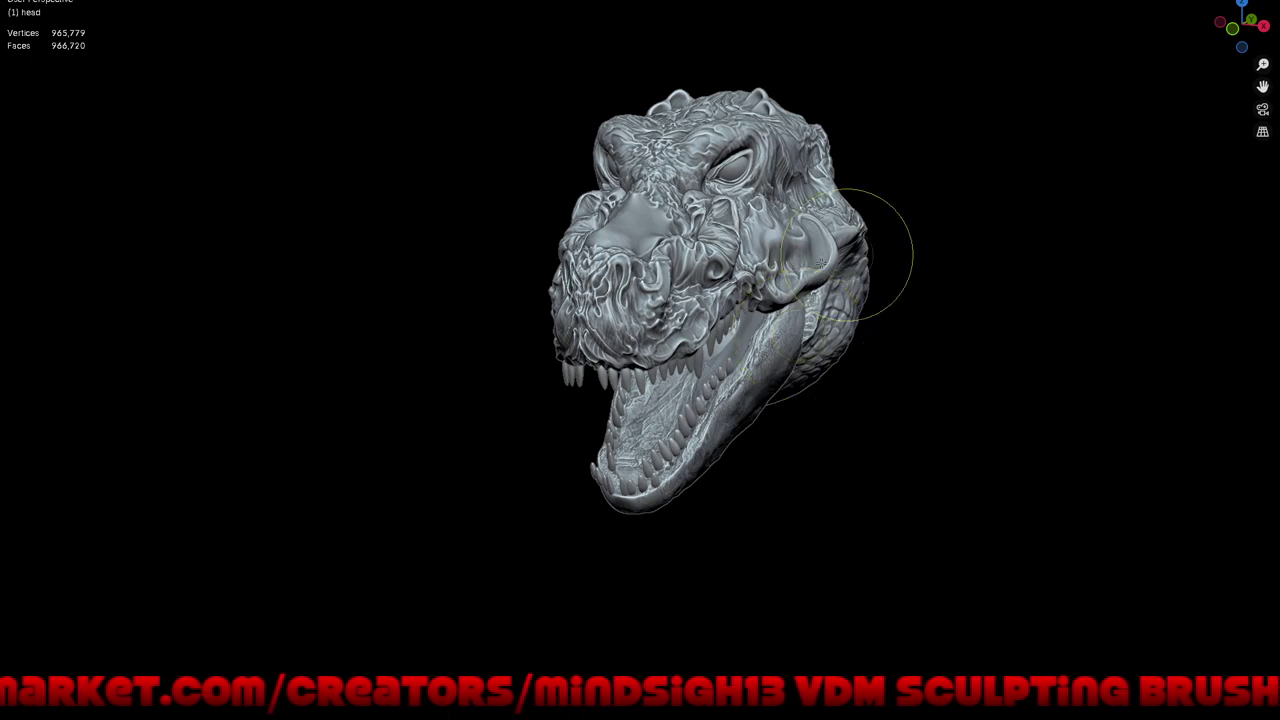
{"action": "middle_click_drag", "start_coordinate": [857, 243], "coordinate": [757, 286]}
{"action": "scroll", "coordinate": [757, 286], "scroll_direction": "up", "scroll_amount": 2}
{"action": "scroll", "coordinate": [737, 182], "scroll_direction": "up", "scroll_amount": 3}
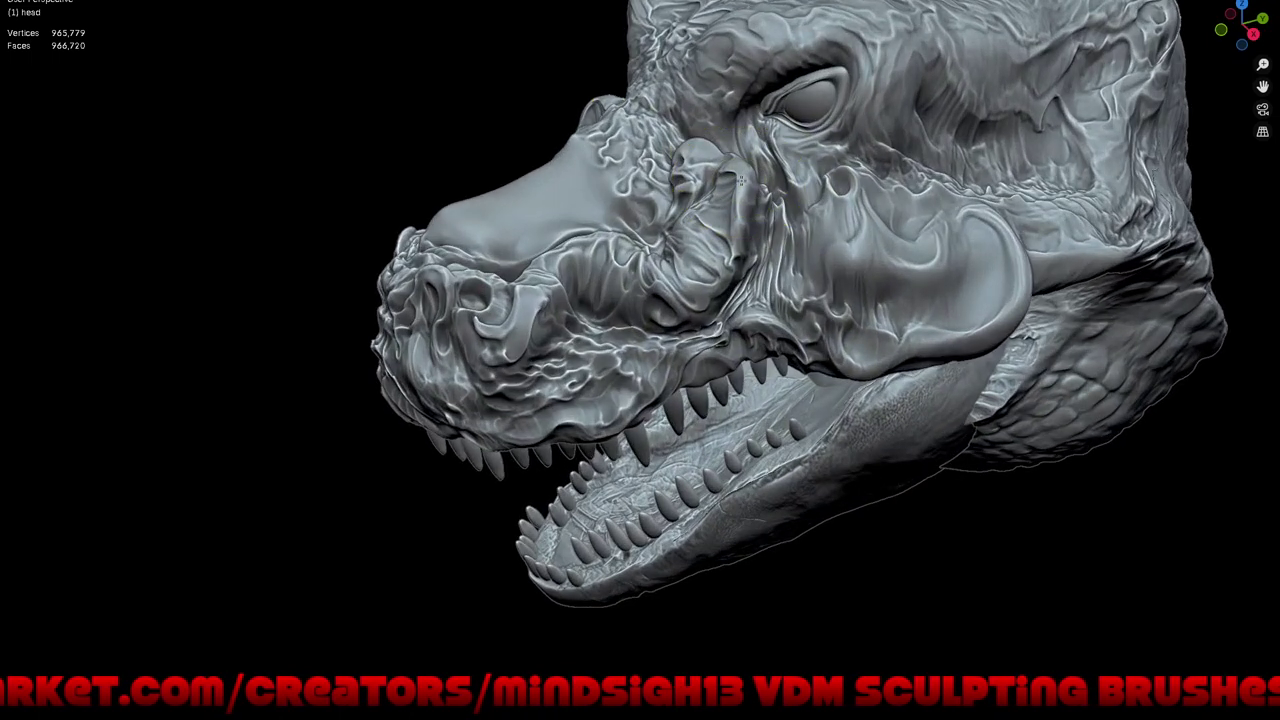
{"action": "middle_click_drag", "start_coordinate": [718, 222], "coordinate": [722, 195]}
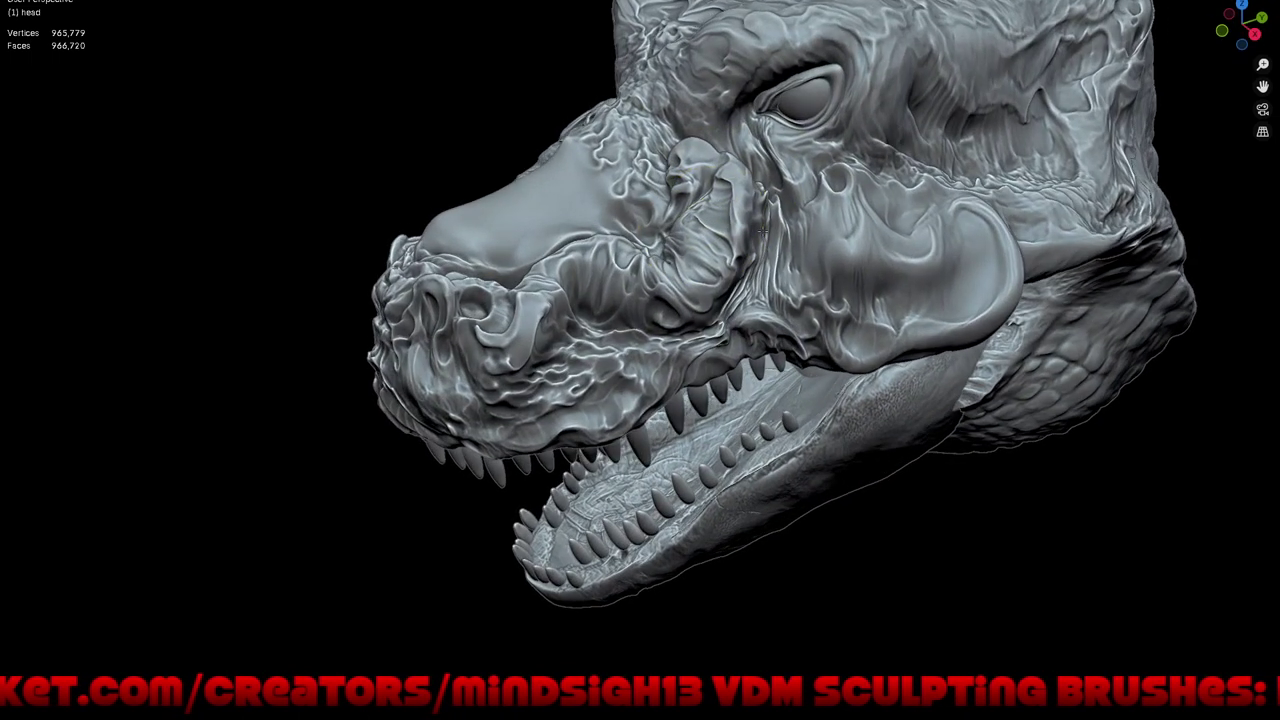
{"action": "scroll", "coordinate": [722, 195], "scroll_direction": "up", "scroll_amount": 2}
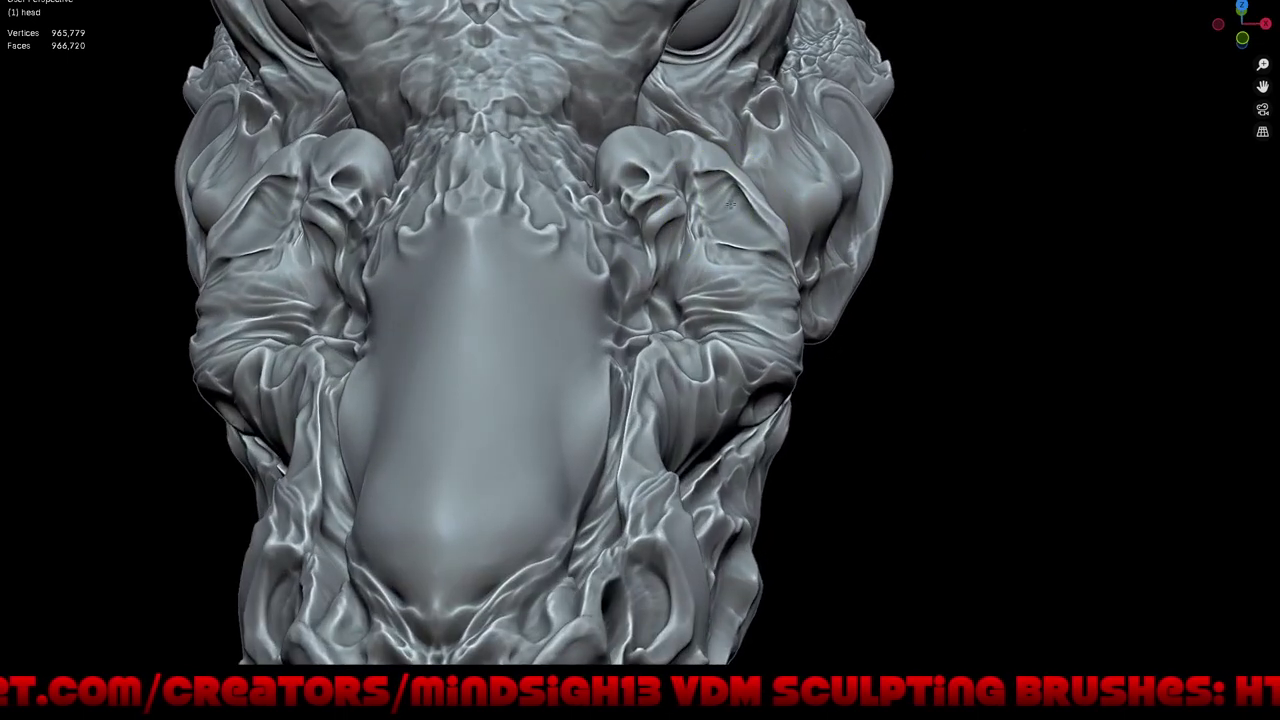
Carve mirrored creases into both cheeks, then soften the wrinkles on the side cheek.
{"action": "mouse_move", "coordinate": [731, 205]}
{"action": "left_mouse_down"}
{"action": "mouse_move", "coordinate": [700, 250]}
{"action": "mouse_move", "coordinate": [731, 207]}
{"action": "mouse_move", "coordinate": [705, 230]}
{"action": "left_mouse_up"}
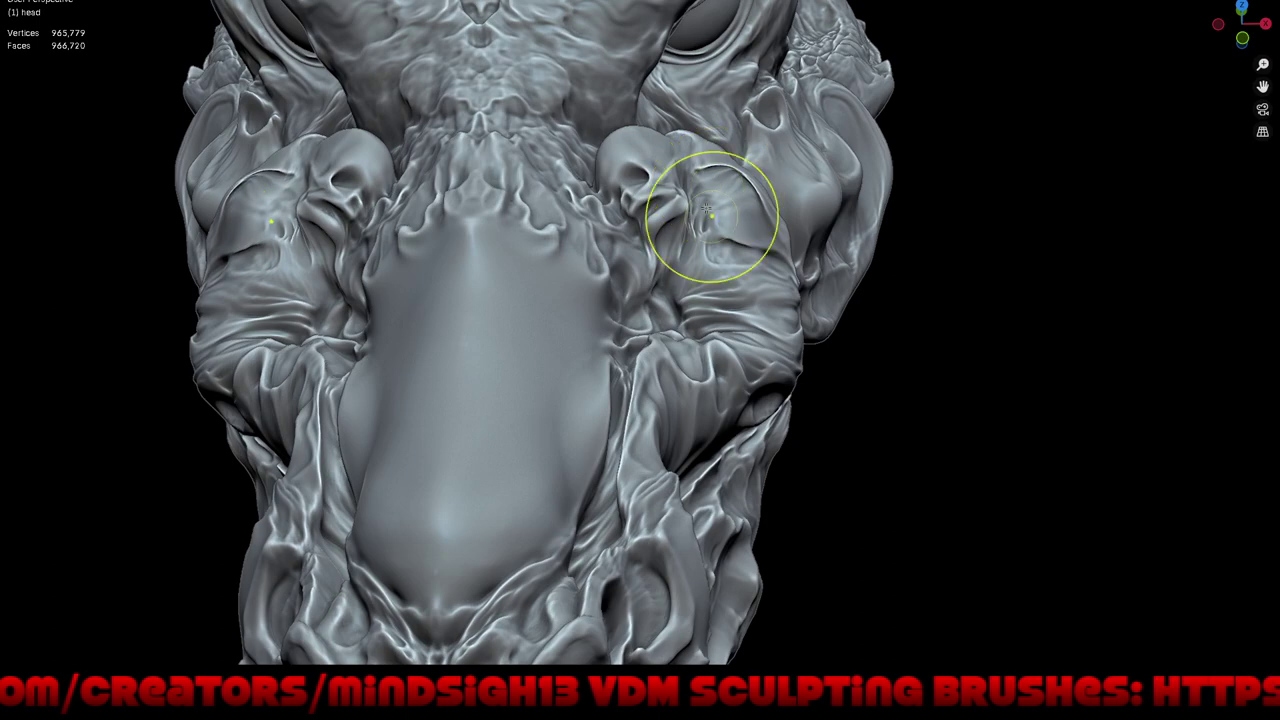
{"action": "scroll", "coordinate": [804, 303], "scroll_direction": "down", "scroll_amount": 3}
{"action": "middle_click_drag", "start_coordinate": [804, 303], "coordinate": [760, 280]}
{"action": "scroll", "coordinate": [760, 280], "scroll_direction": "up", "scroll_amount": 3}
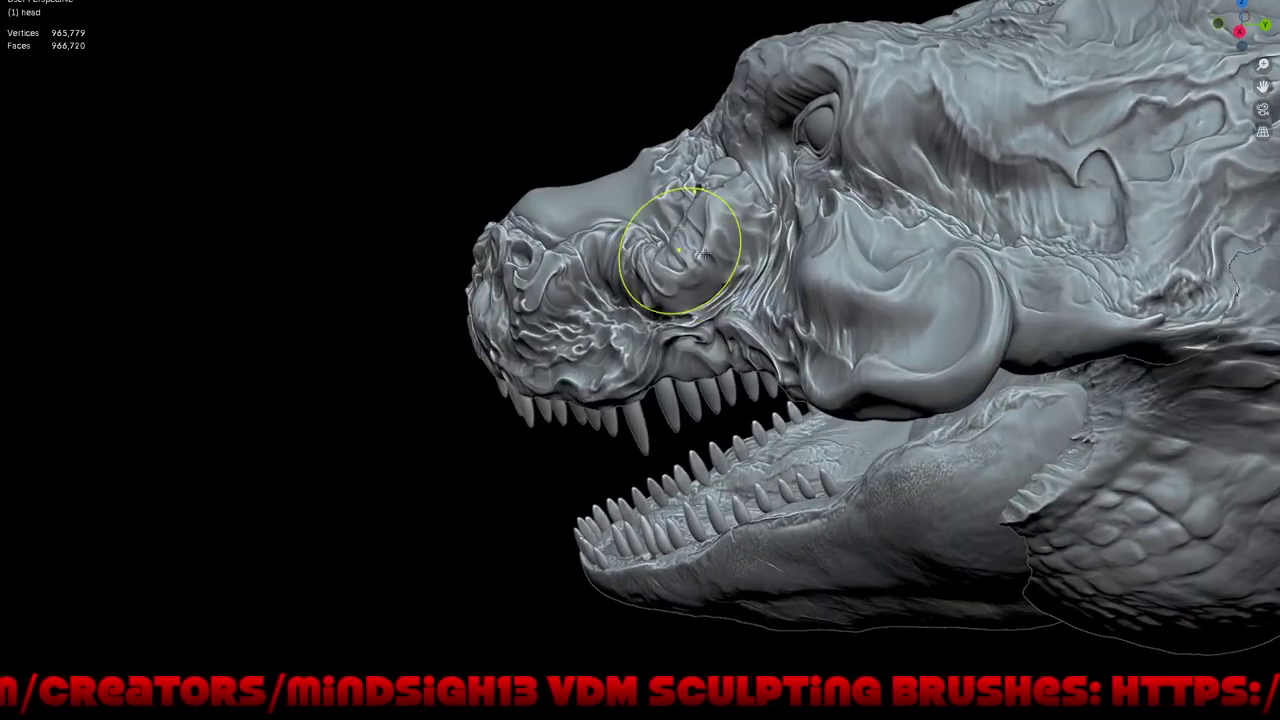
{"action": "scroll", "coordinate": [747, 249], "scroll_direction": "up", "scroll_amount": 1}
{"action": "scroll", "coordinate": [750, 245], "scroll_direction": "up", "scroll_amount": 2}
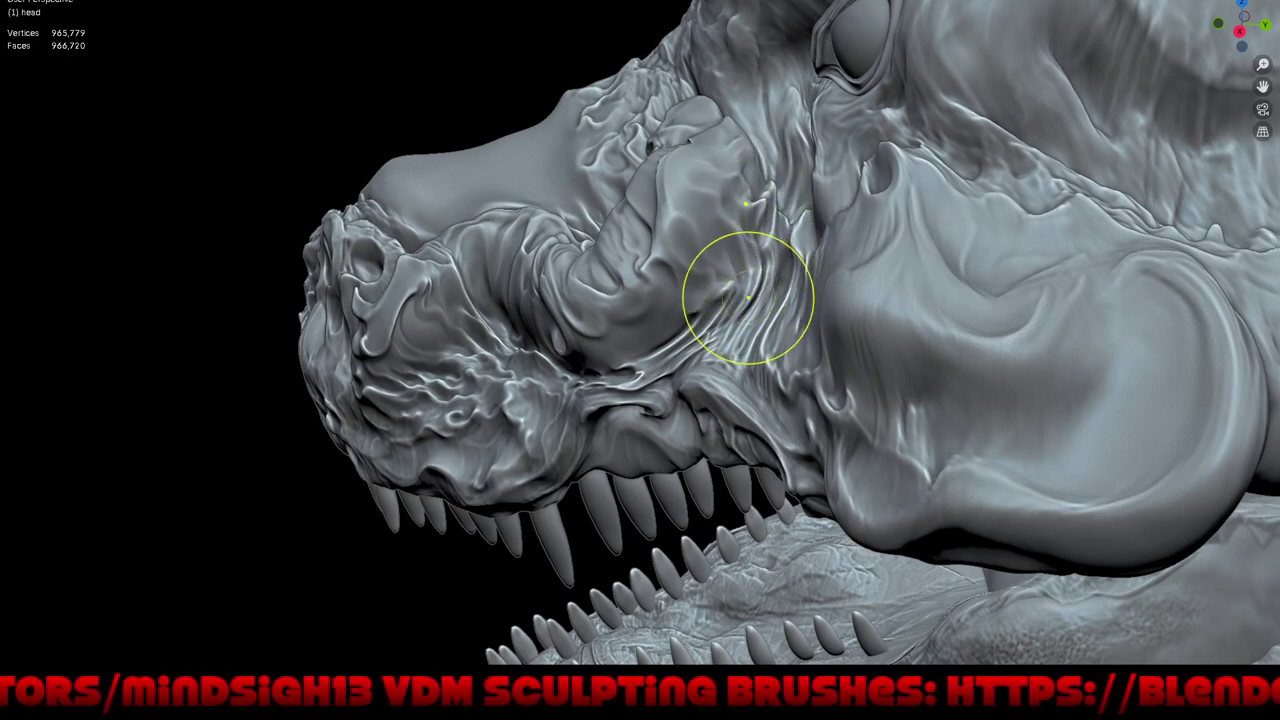
{"action": "mouse_move", "coordinate": [714, 329]}
{"action": "middle_mouse_down"}
{"action": "mouse_move", "coordinate": [789, 291]}
{"action": "mouse_move", "coordinate": [750, 338]}
{"action": "middle_mouse_up"}
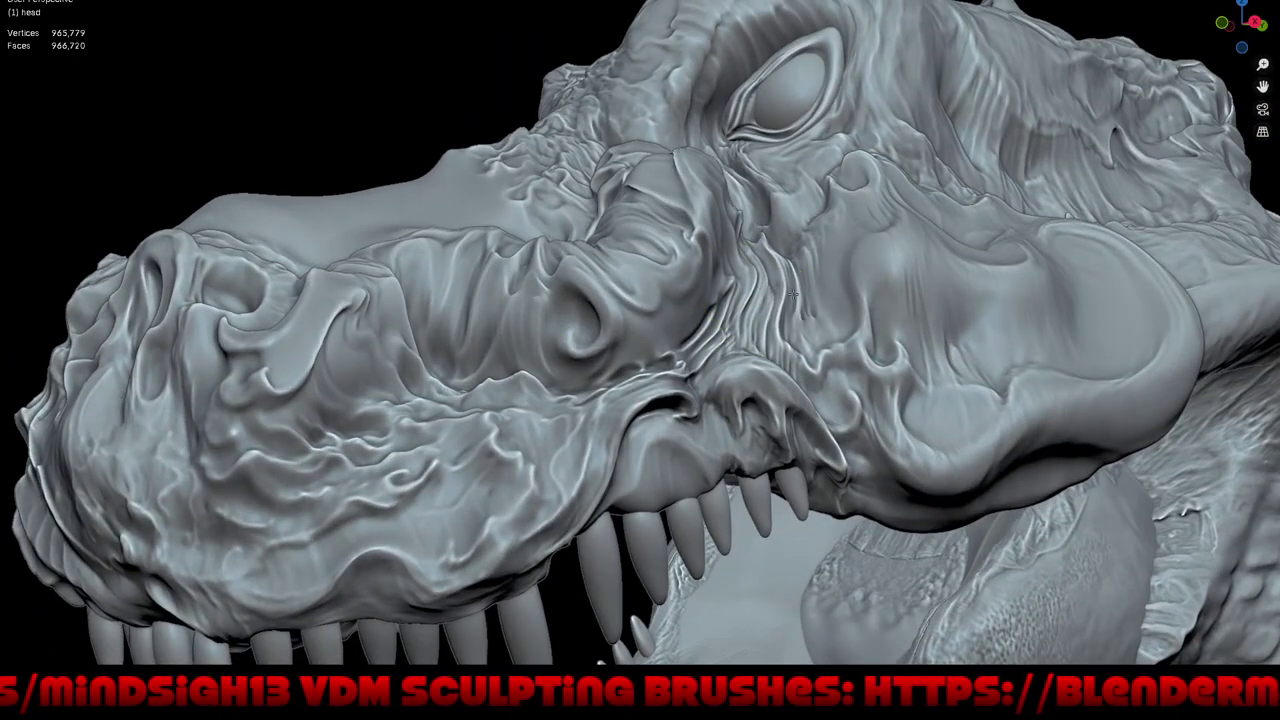
{"action": "mouse_move", "coordinate": [771, 312]}
{"action": "left_mouse_down"}
{"action": "mouse_move", "coordinate": [790, 333]}
{"action": "mouse_move", "coordinate": [779, 290]}
{"action": "left_mouse_up"}
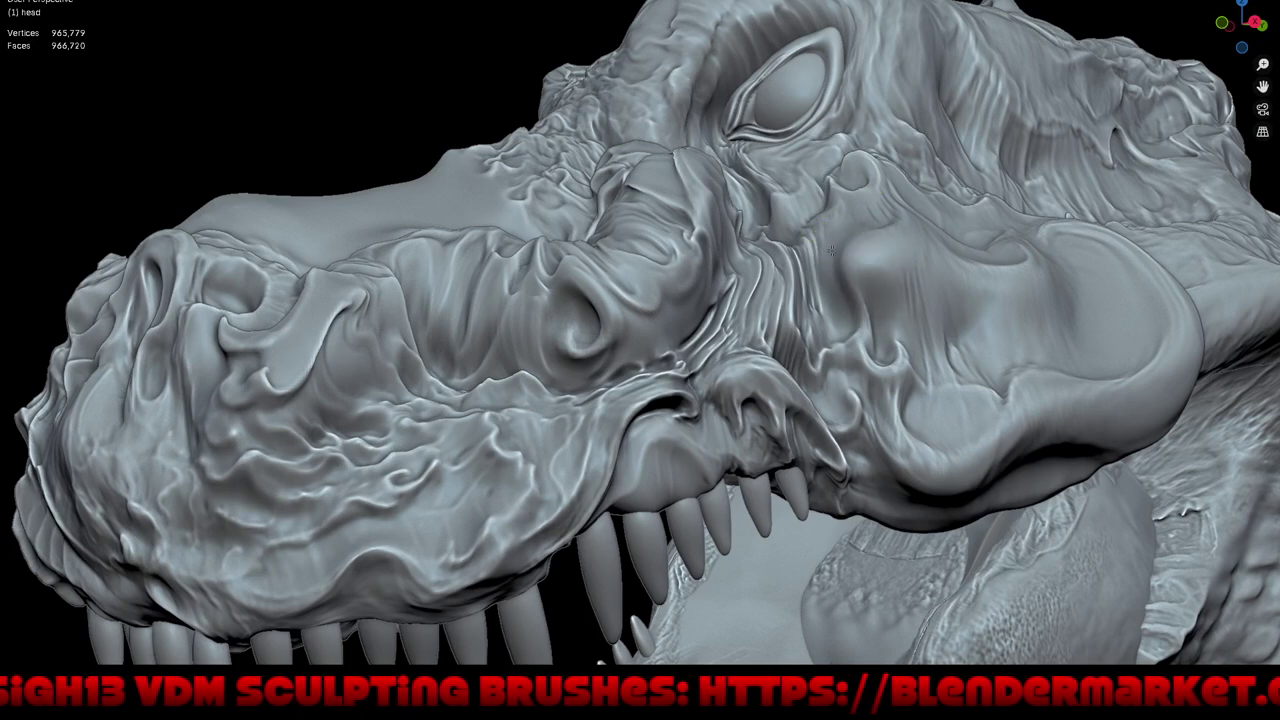
Deepen the eye socket and build up the cheek bulge beneath it.
{"action": "scroll", "coordinate": [836, 352], "scroll_direction": "down", "scroll_amount": 5}
{"action": "middle_click_drag", "start_coordinate": [836, 352], "coordinate": [831, 271]}
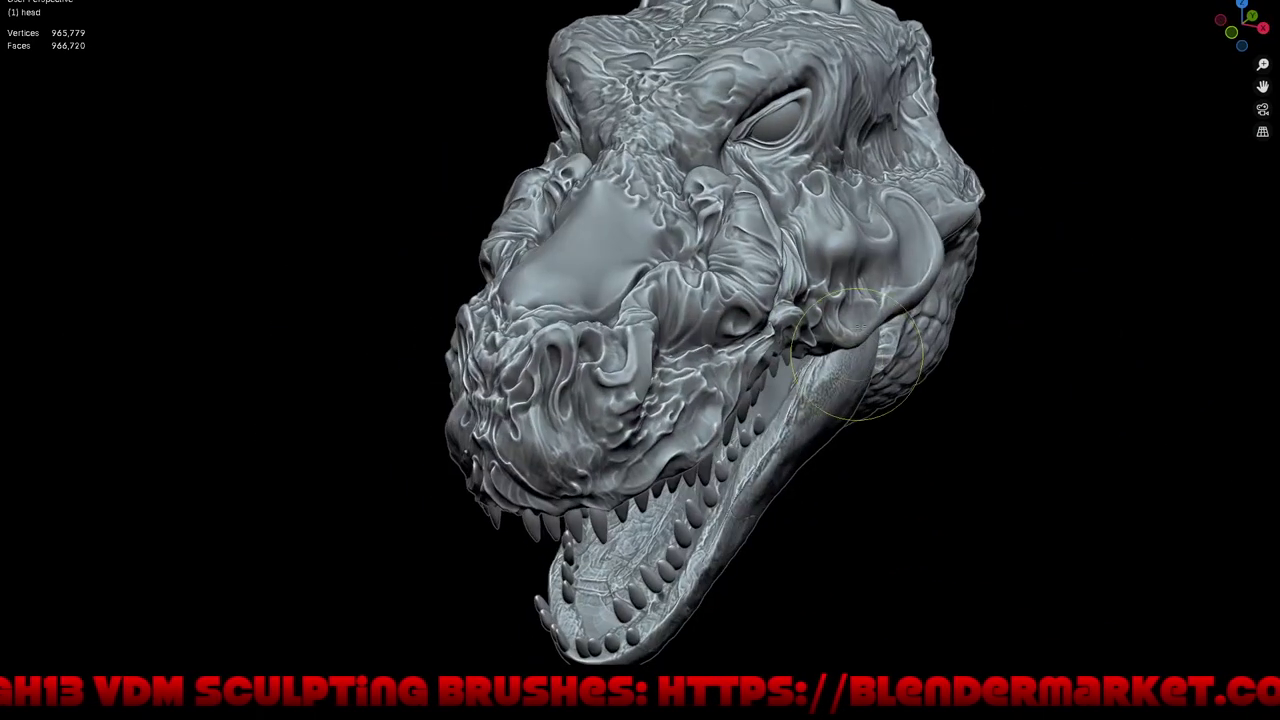
{"action": "scroll", "coordinate": [858, 345], "scroll_direction": "down", "scroll_amount": 3}
{"action": "middle_click_drag", "start_coordinate": [858, 345], "coordinate": [903, 294]}
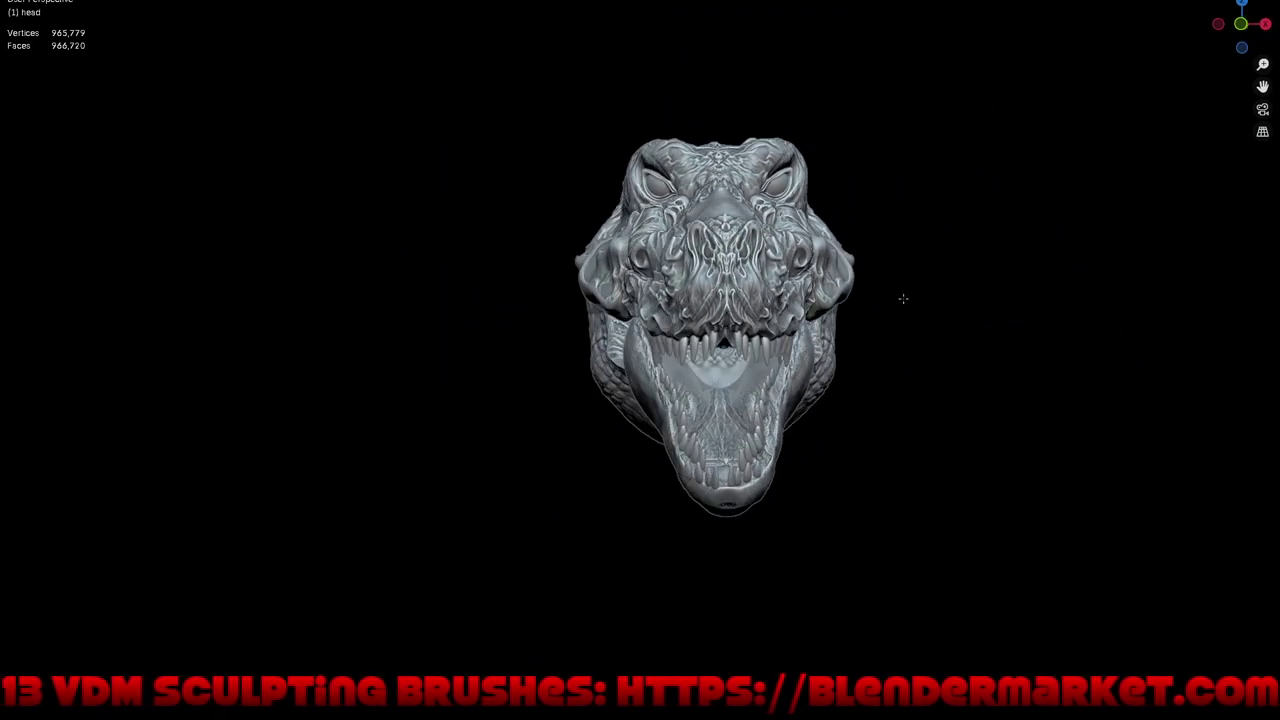
{"action": "scroll", "coordinate": [834, 330], "scroll_direction": "up", "scroll_amount": 2}
{"action": "mouse_move", "coordinate": [808, 380]}
{"action": "middle_mouse_down"}
{"action": "mouse_move", "coordinate": [880, 418]}
{"action": "mouse_move", "coordinate": [877, 449]}
{"action": "mouse_move", "coordinate": [862, 428]}
{"action": "middle_mouse_up"}
{"action": "scroll", "coordinate": [663, 320], "scroll_direction": "up", "scroll_amount": 2}
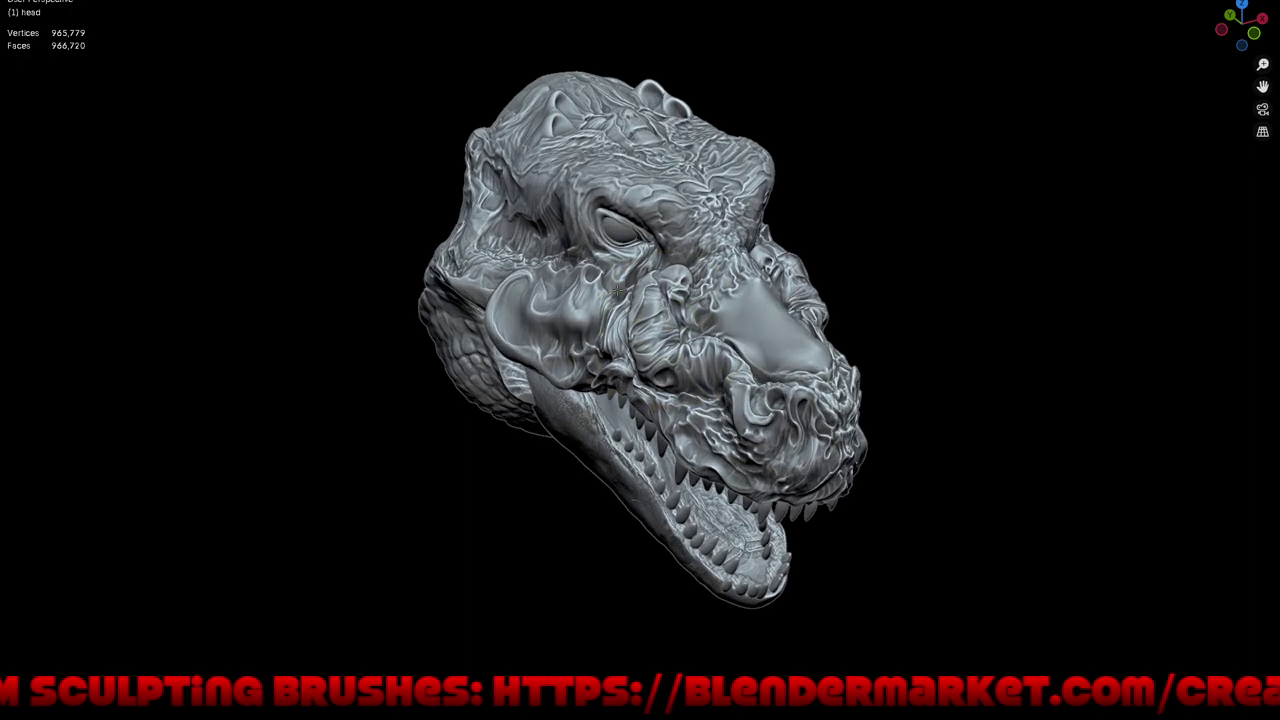
{"action": "left_click_drag", "start_coordinate": [525, 228], "coordinate": [483, 190]}
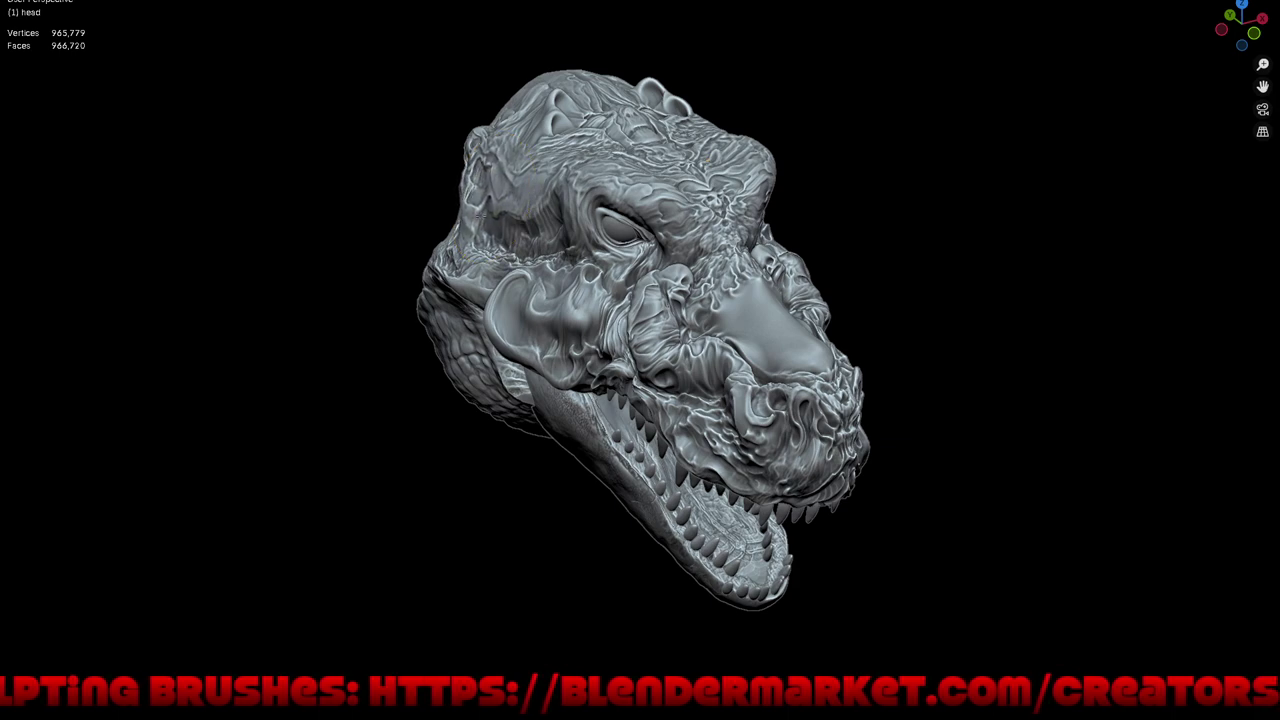
Sculpt new folds into the brow, then orbit around the head to inspect the sculpt.
{"action": "middle_click_drag", "start_coordinate": [640, 360], "coordinate": [420, 142]}
{"action": "scroll", "coordinate": [420, 142], "scroll_direction": "up", "scroll_amount": 3}
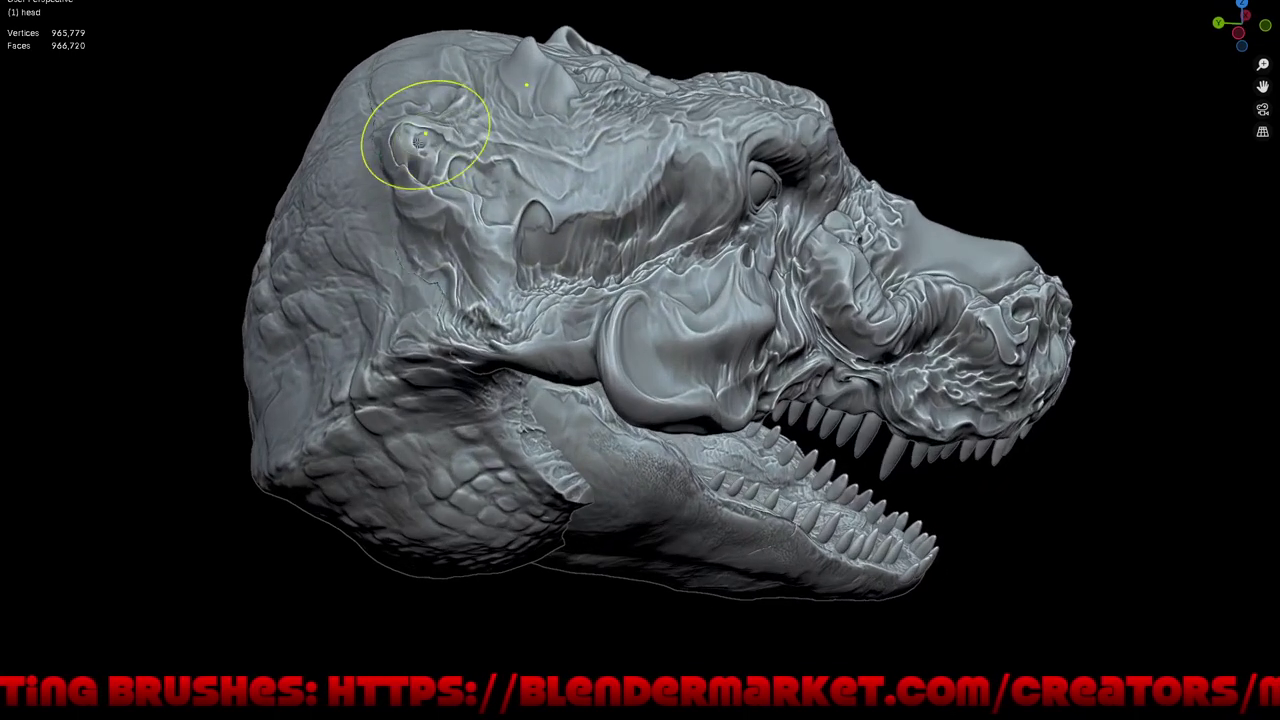
{"action": "middle_click_drag", "start_coordinate": [443, 200], "coordinate": [457, 207]}
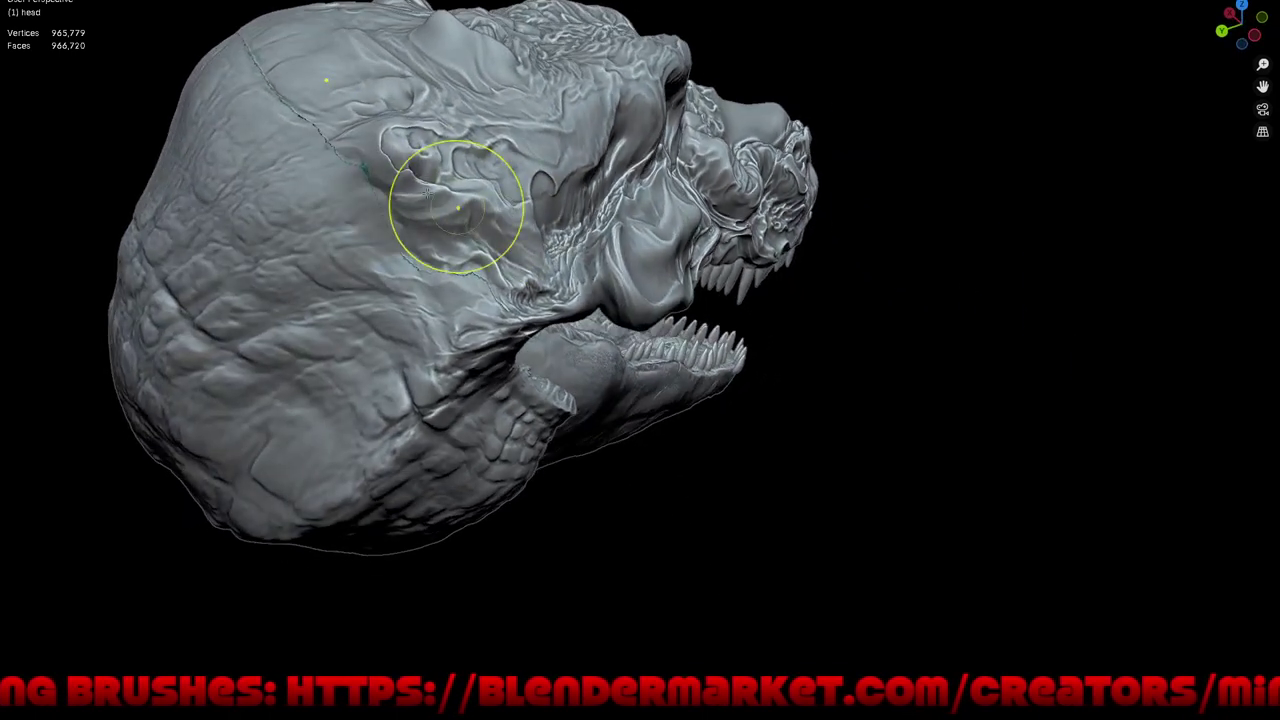
{"action": "mouse_move", "coordinate": [426, 192]}
{"action": "left_mouse_down"}
{"action": "mouse_move", "coordinate": [386, 194]}
{"action": "mouse_move", "coordinate": [385, 213]}
{"action": "left_mouse_up"}
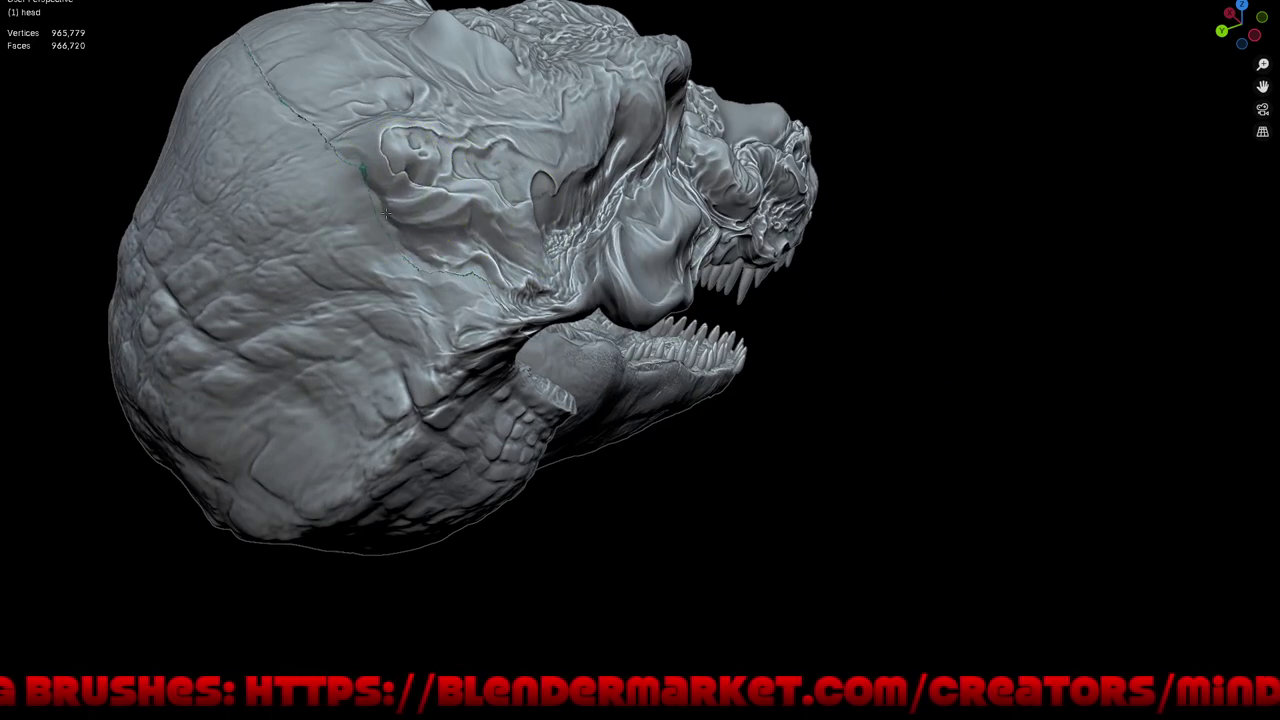
{"action": "middle_click_drag", "start_coordinate": [385, 213], "coordinate": [451, 257]}
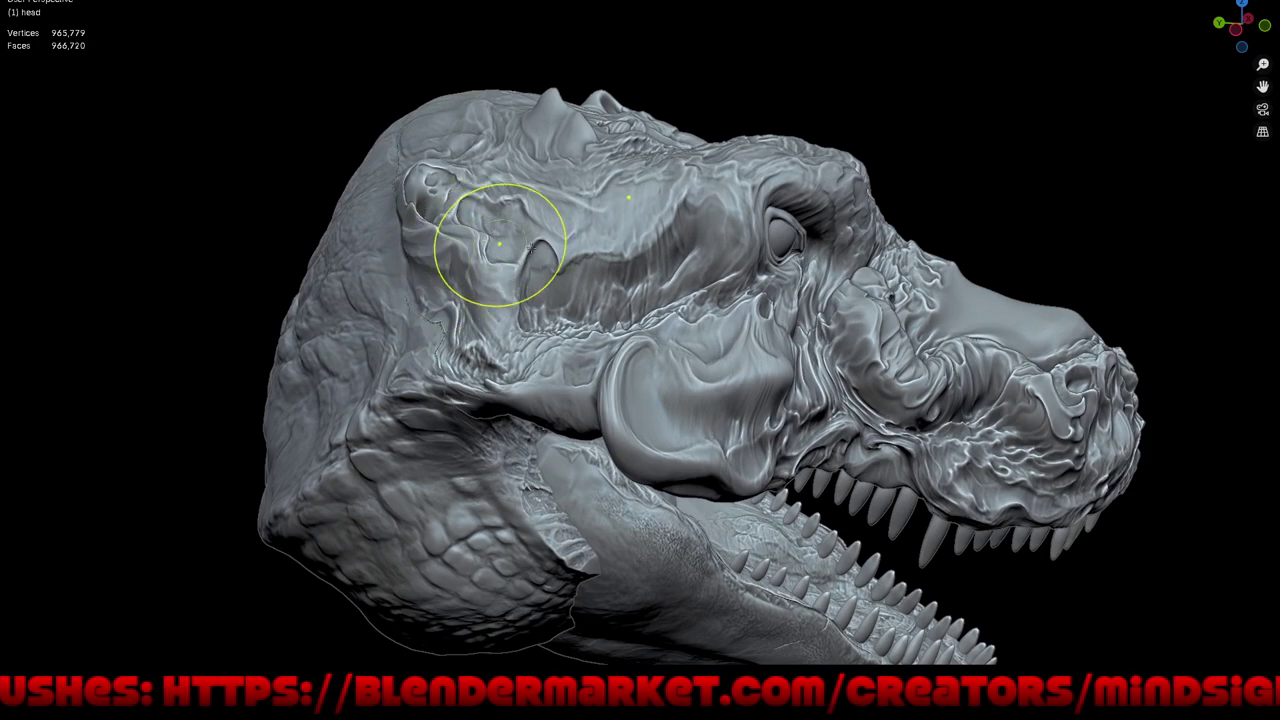
{"action": "mouse_move", "coordinate": [540, 283]}
{"action": "middle_mouse_down"}
{"action": "mouse_move", "coordinate": [531, 213]}
{"action": "mouse_move", "coordinate": [508, 223]}
{"action": "mouse_move", "coordinate": [571, 314]}
{"action": "mouse_move", "coordinate": [610, 323]}
{"action": "mouse_move", "coordinate": [686, 400]}
{"action": "mouse_move", "coordinate": [748, 362]}
{"action": "mouse_move", "coordinate": [762, 409]}
{"action": "mouse_move", "coordinate": [740, 340]}
{"action": "mouse_move", "coordinate": [757, 372]}
{"action": "mouse_move", "coordinate": [755, 449]}
{"action": "middle_mouse_up"}
{"action": "scroll", "coordinate": [508, 223], "scroll_direction": "down", "scroll_amount": 3}
{"action": "scroll", "coordinate": [594, 300], "scroll_direction": "down", "scroll_amount": 2}
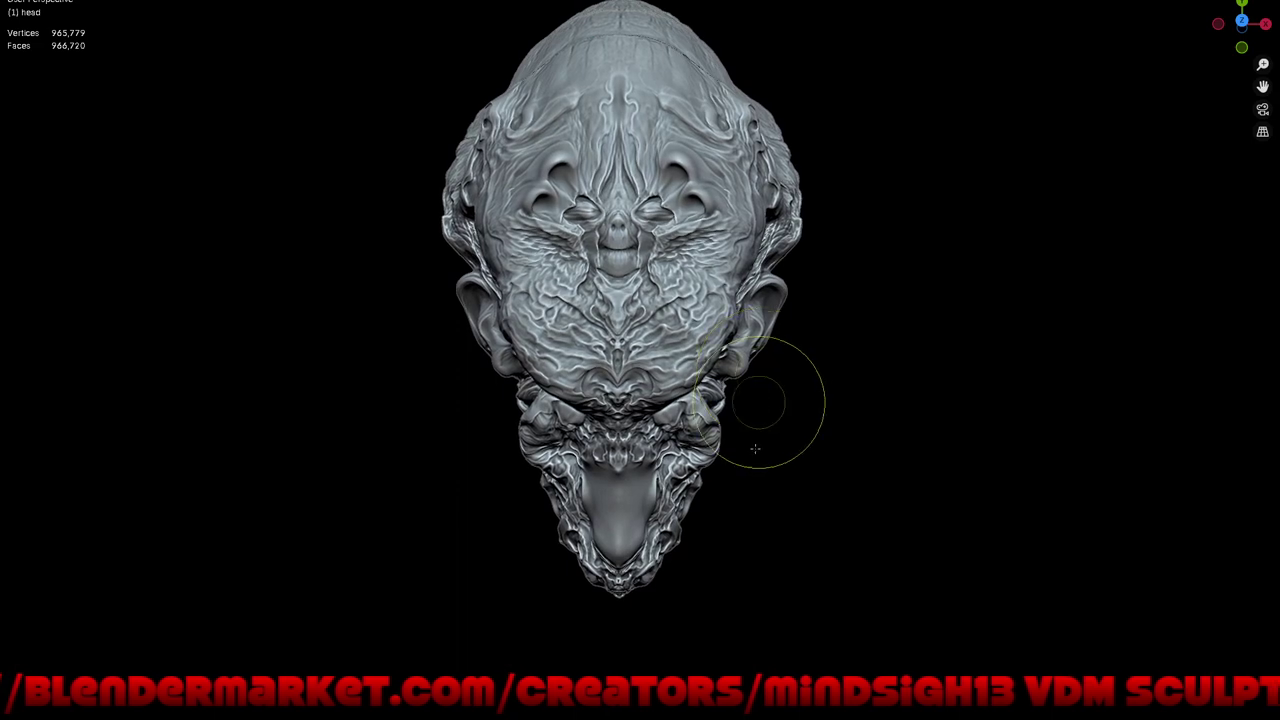
{"action": "middle_click_drag", "start_coordinate": [763, 508], "coordinate": [740, 385]}
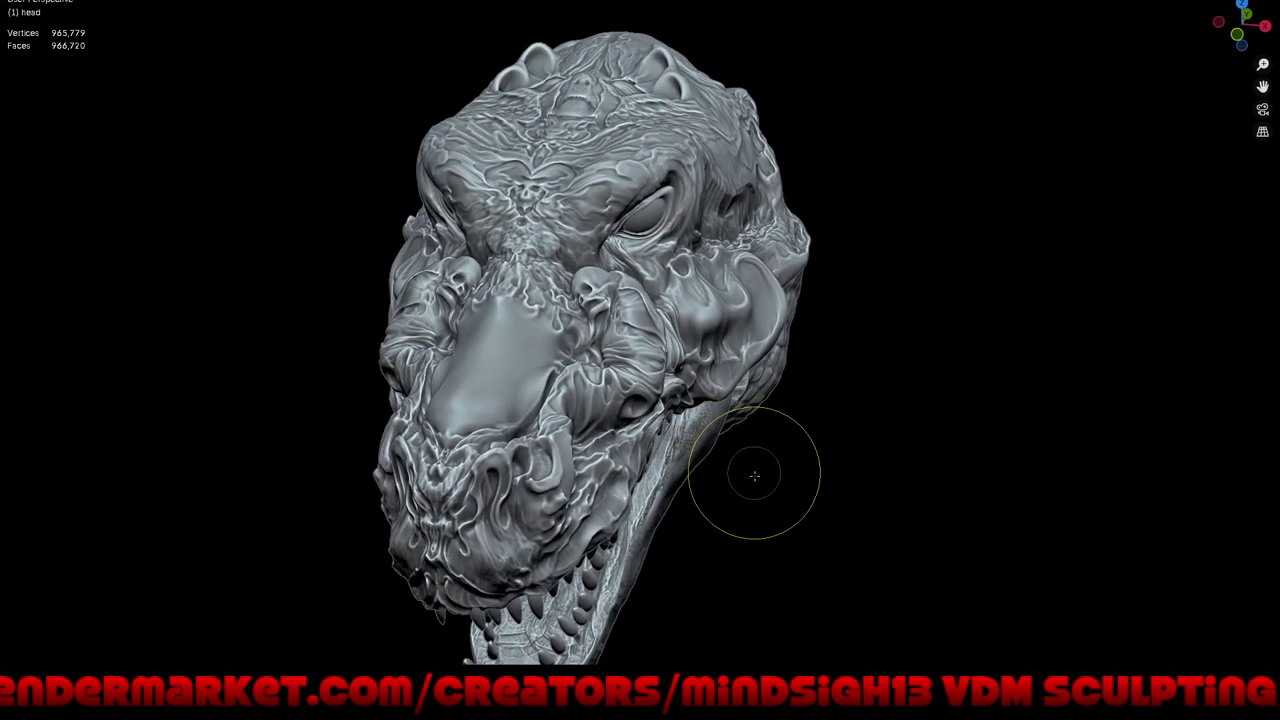
{"action": "mouse_move", "coordinate": [754, 476]}
{"action": "middle_mouse_down"}
{"action": "mouse_move", "coordinate": [759, 438]}
{"action": "mouse_move", "coordinate": [829, 449]}
{"action": "mouse_move", "coordinate": [811, 452]}
{"action": "mouse_move", "coordinate": [829, 429]}
{"action": "middle_mouse_up"}
{"action": "scroll", "coordinate": [760, 350], "scroll_direction": "down", "scroll_amount": 4}
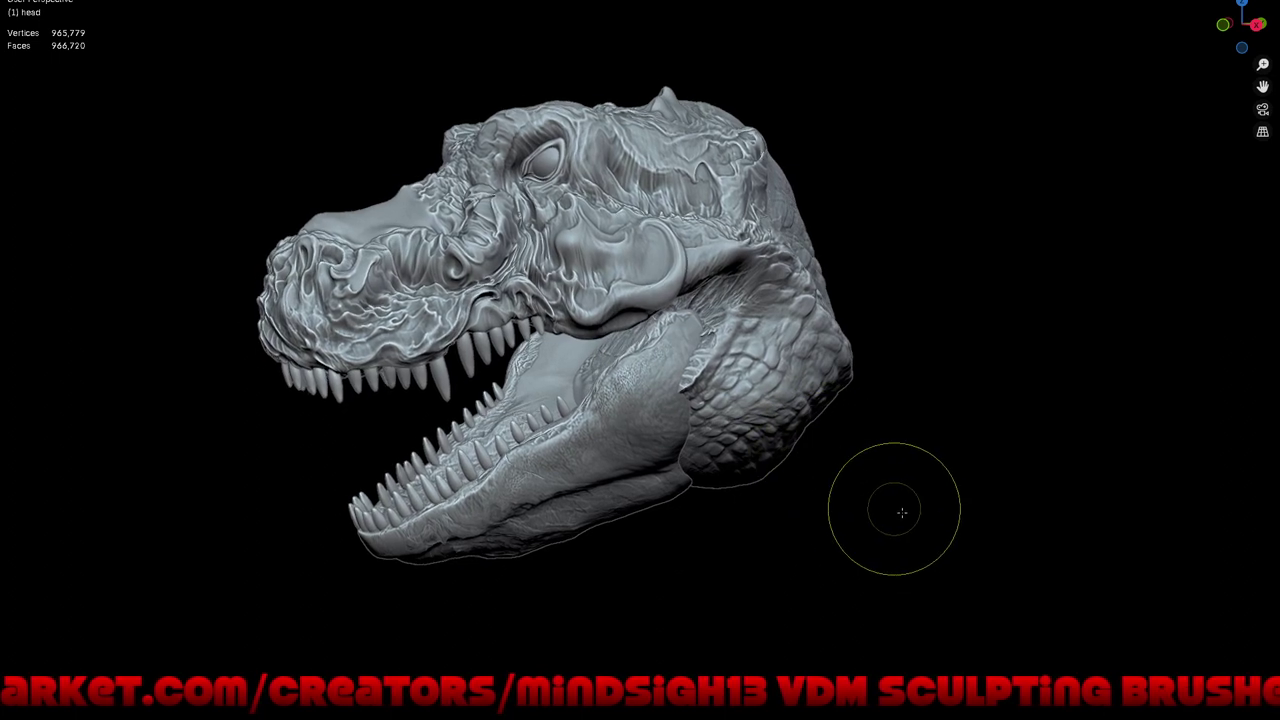